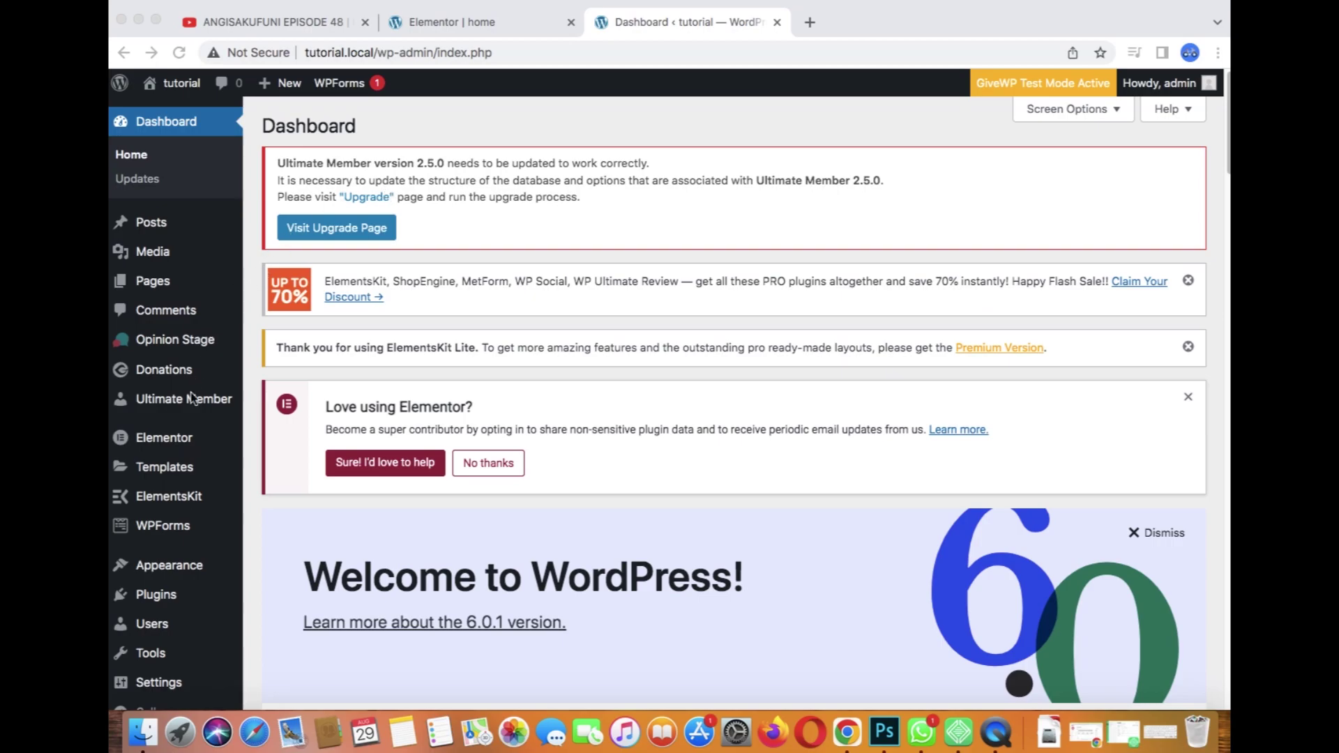
Search the WordPress plugin directory for 'elementor' from Plugins > Add New
{"action": "left_click", "coordinate": [168, 597]}
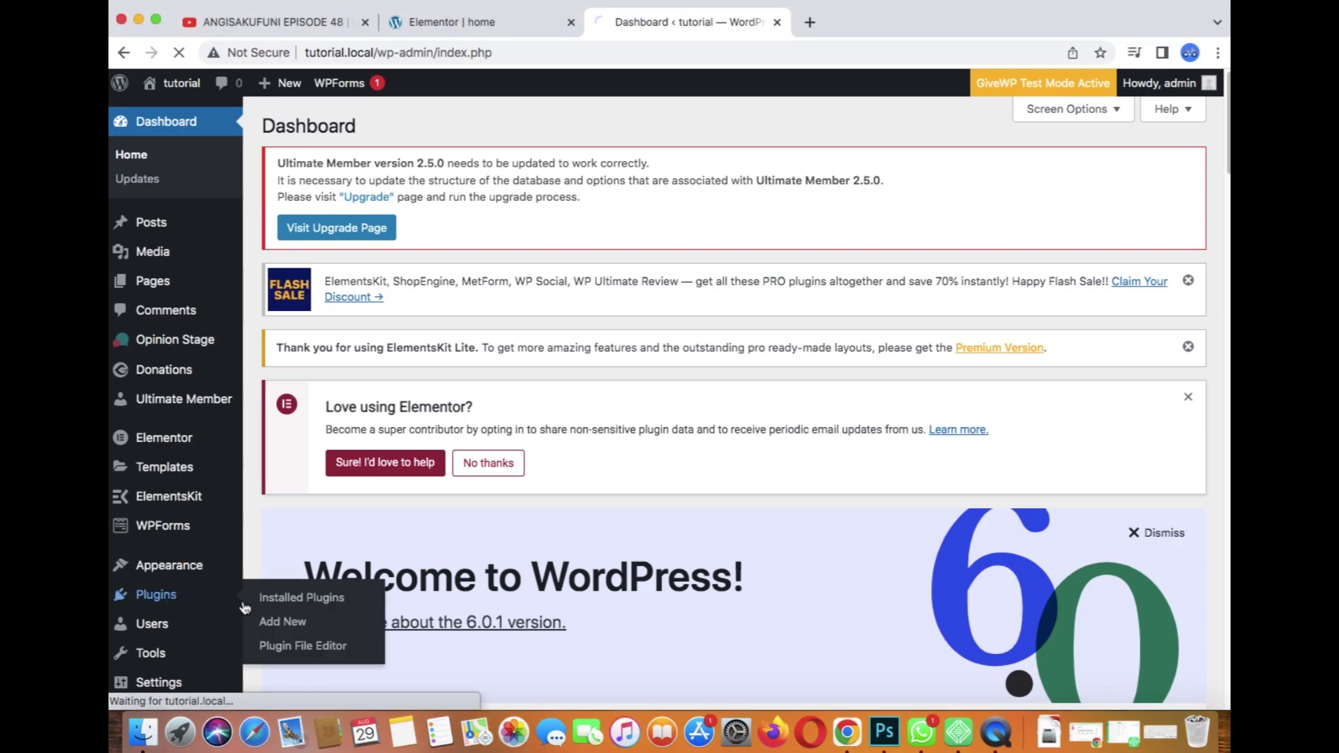
{"action": "left_click", "coordinate": [286, 634]}
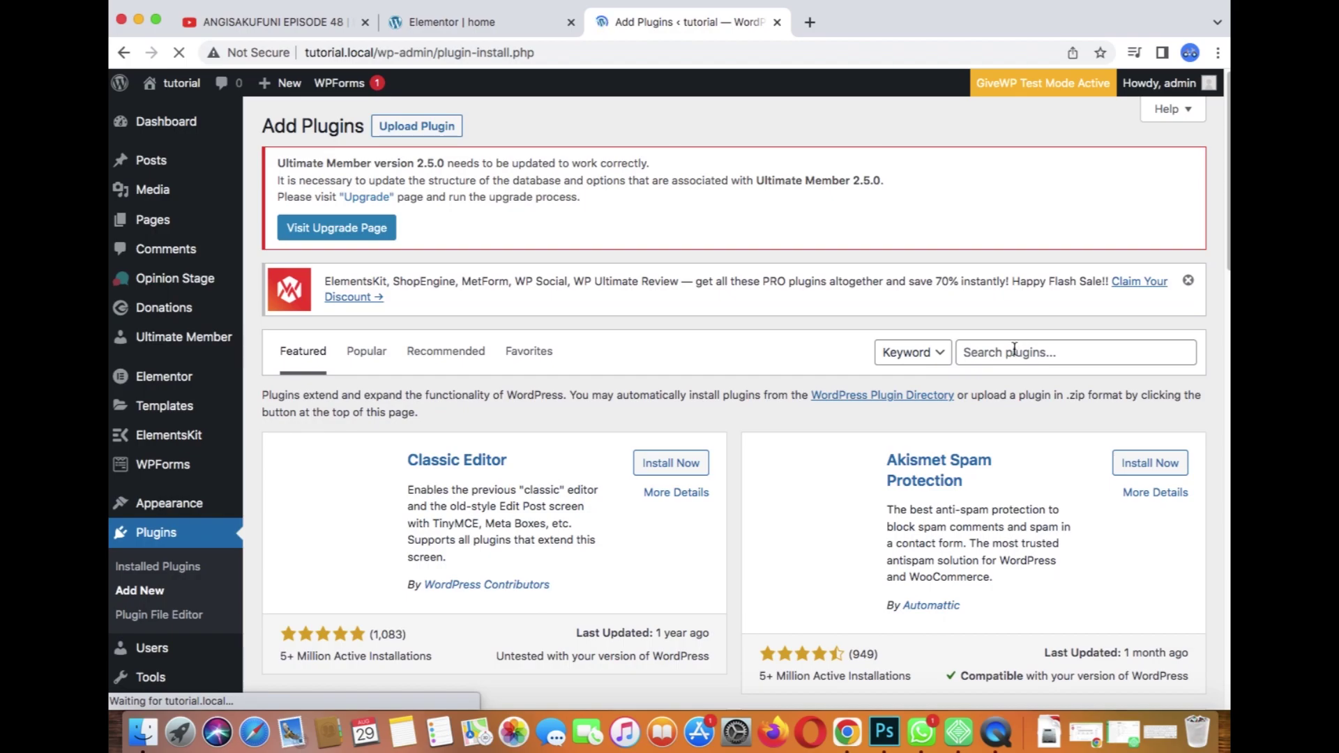
{"action": "left_click", "coordinate": [1014, 351]}
{"action": "left_click", "coordinate": [1061, 389]}
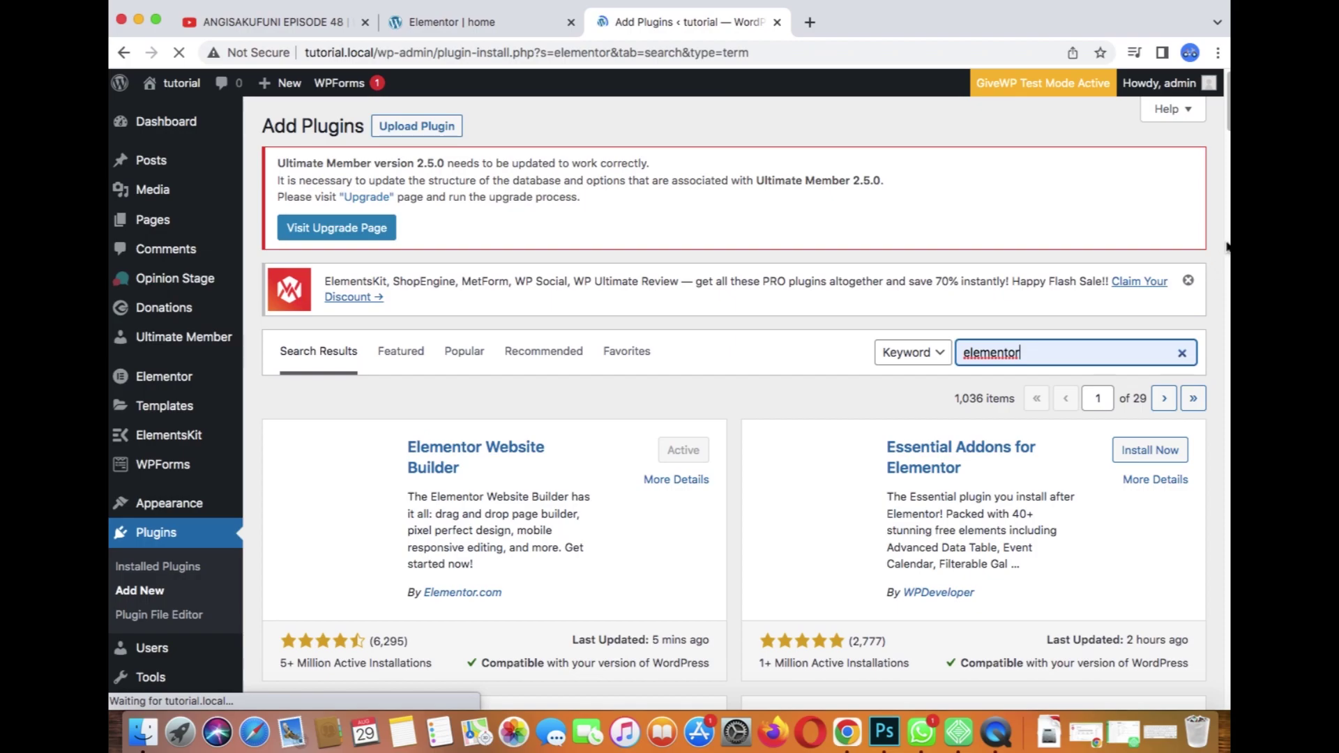
Confirm ElementsKit Elementor addons shows as Active, then return to the Elementor home page editor
{"action": "scroll", "coordinate": [1226, 248], "scroll_direction": "down", "scroll_amount": 5}
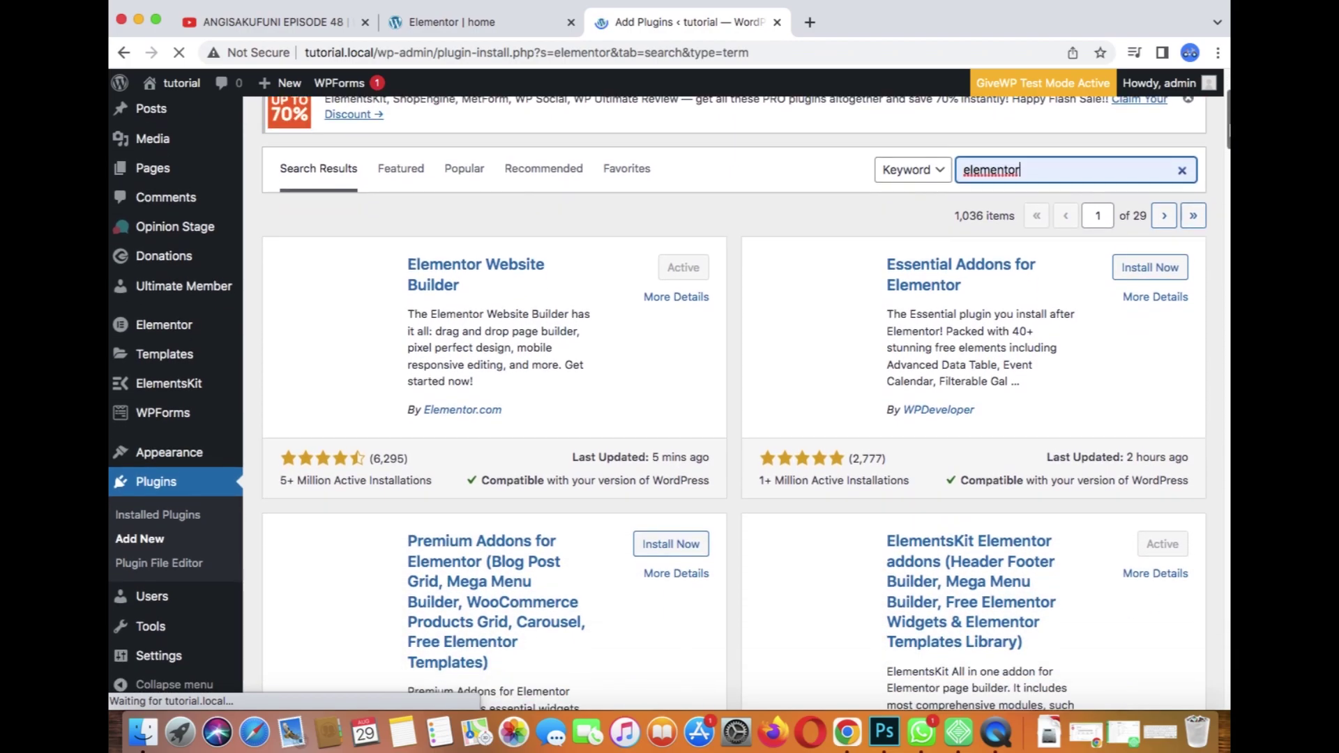
{"action": "scroll", "coordinate": [1158, 213], "scroll_direction": "down", "scroll_amount": 7}
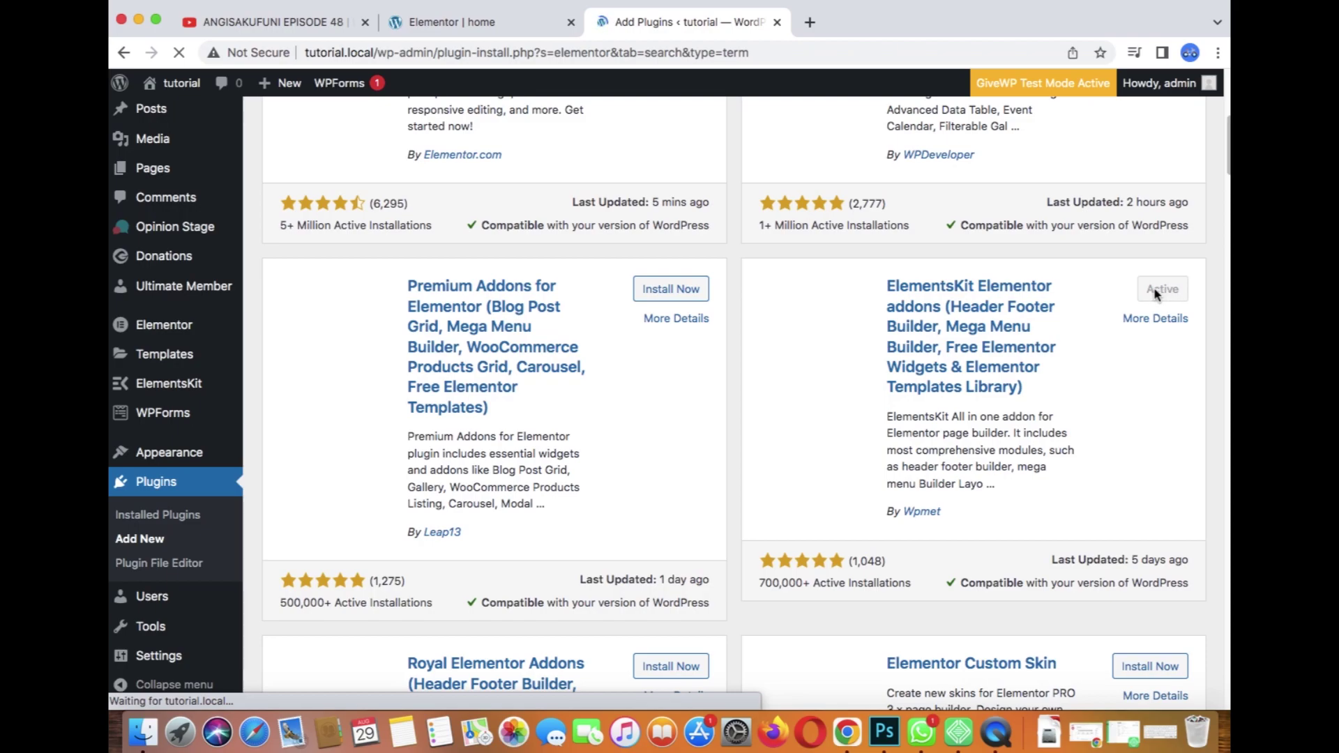
{"action": "mouse_move", "coordinate": [198, 388]}
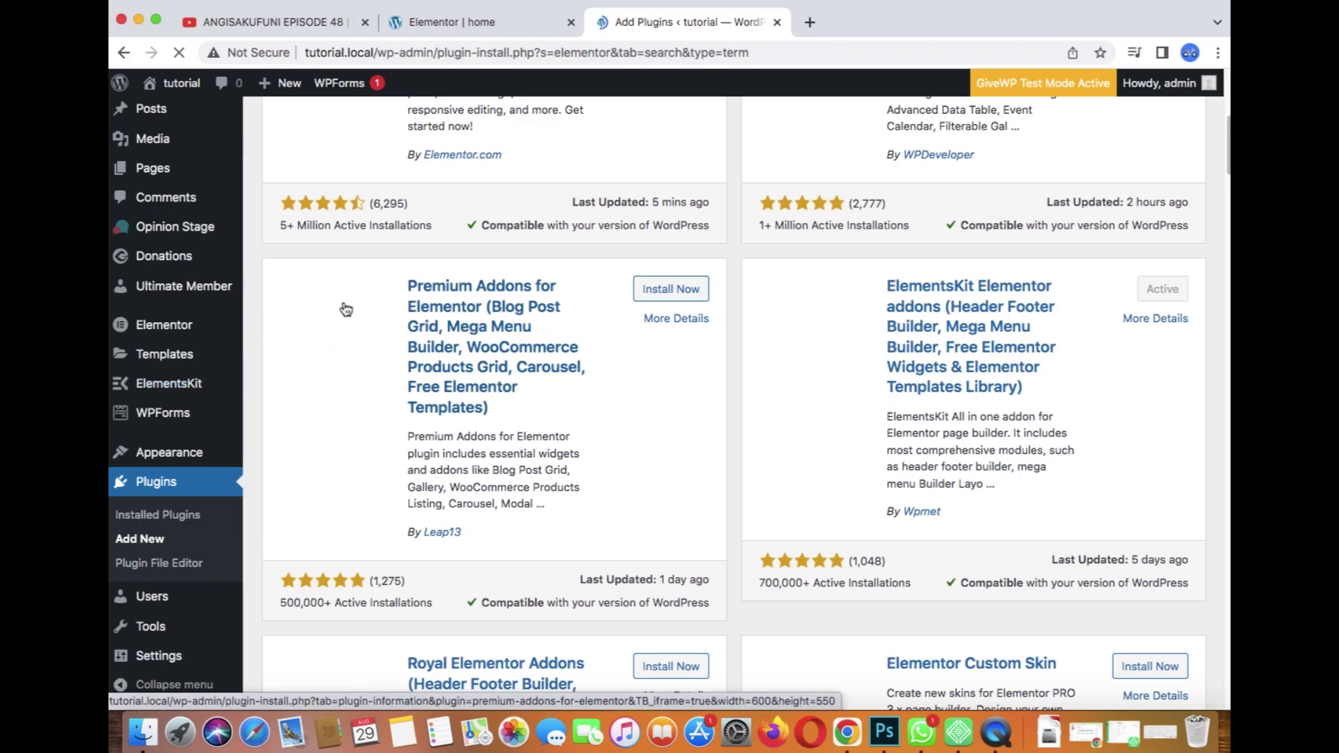
{"action": "mouse_move", "coordinate": [171, 88]}
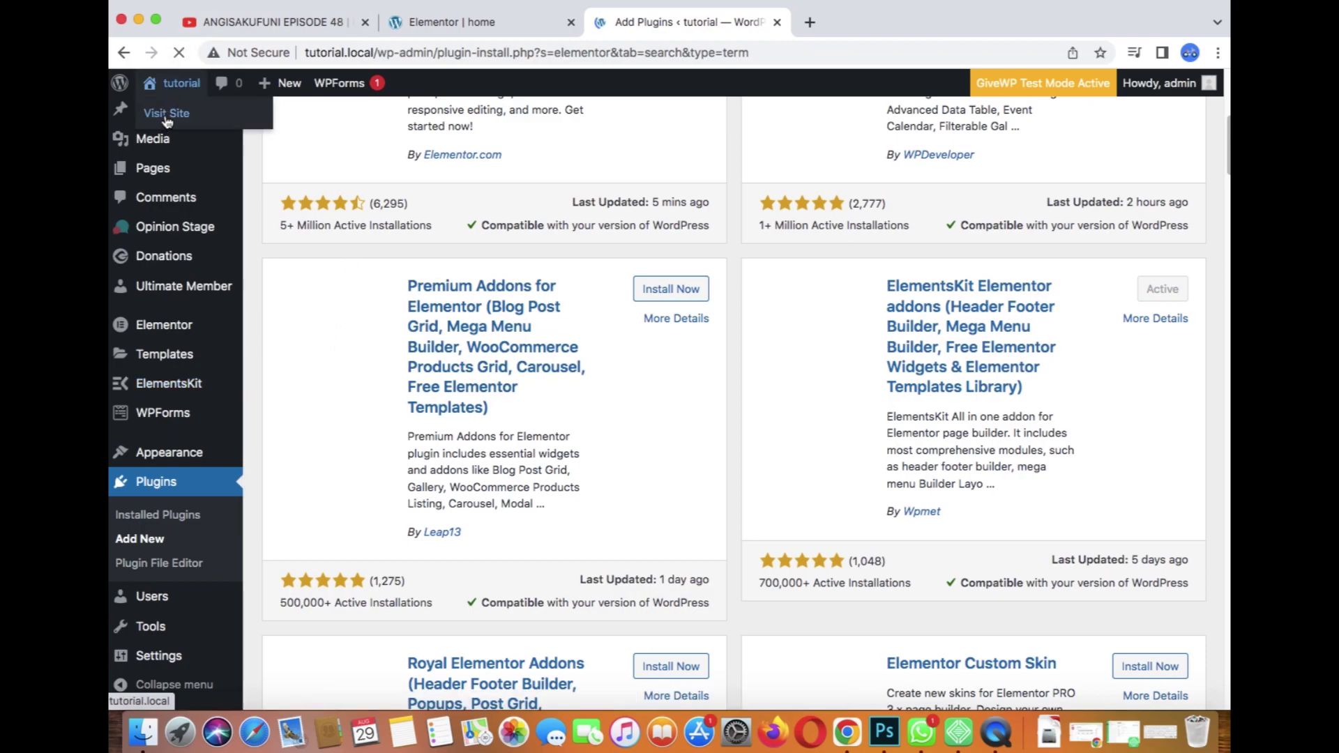
{"action": "left_click", "coordinate": [501, 25]}
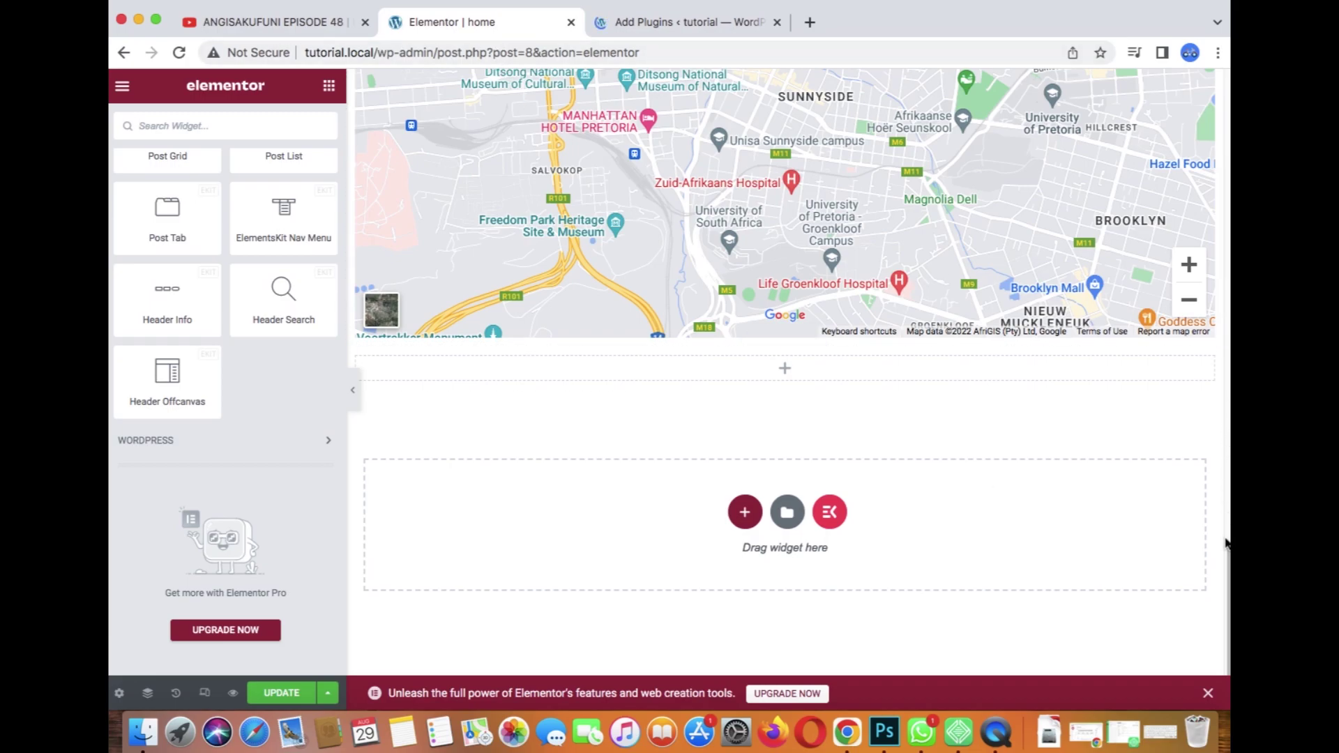
Insert a single-column section above the JHB Painting Pro logo and show the widgets list
{"action": "left_click_drag", "start_coordinate": [1226, 543], "coordinate": [1220, 51]}
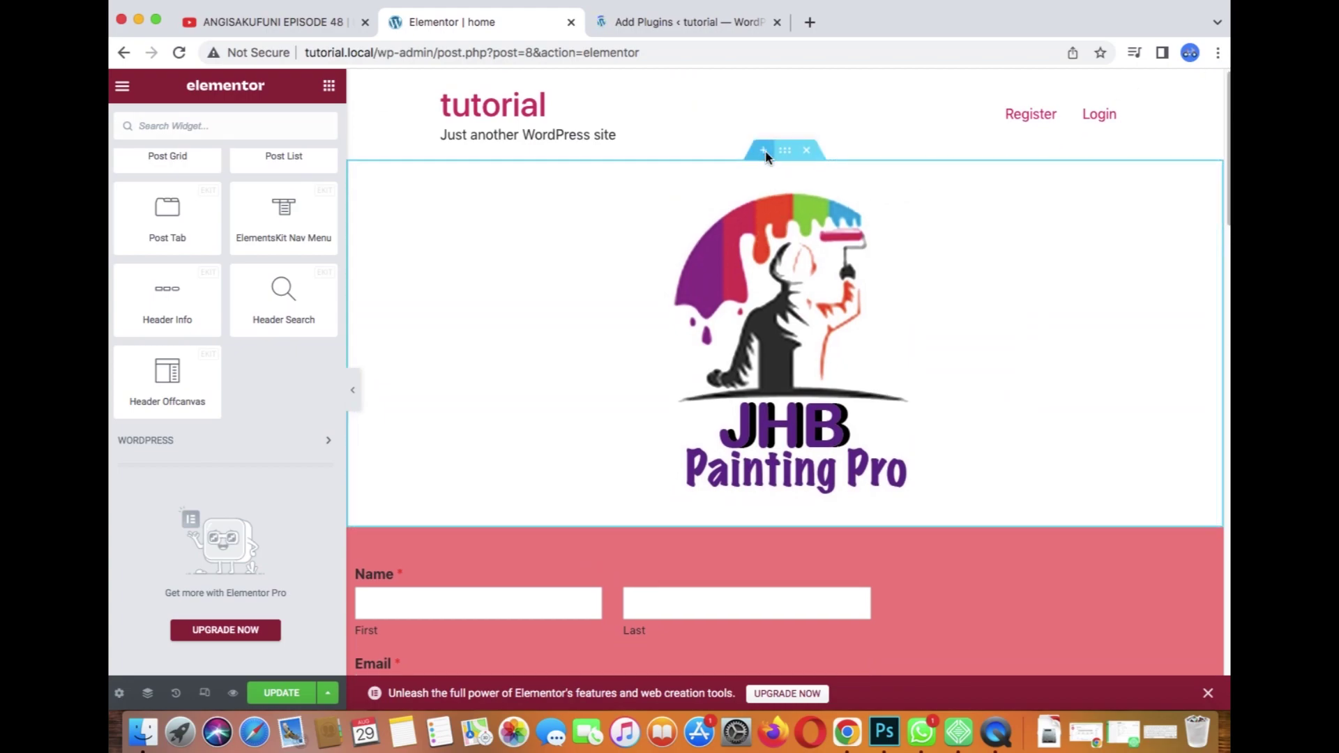
{"action": "left_click", "coordinate": [763, 150]}
{"action": "left_click", "coordinate": [742, 236]}
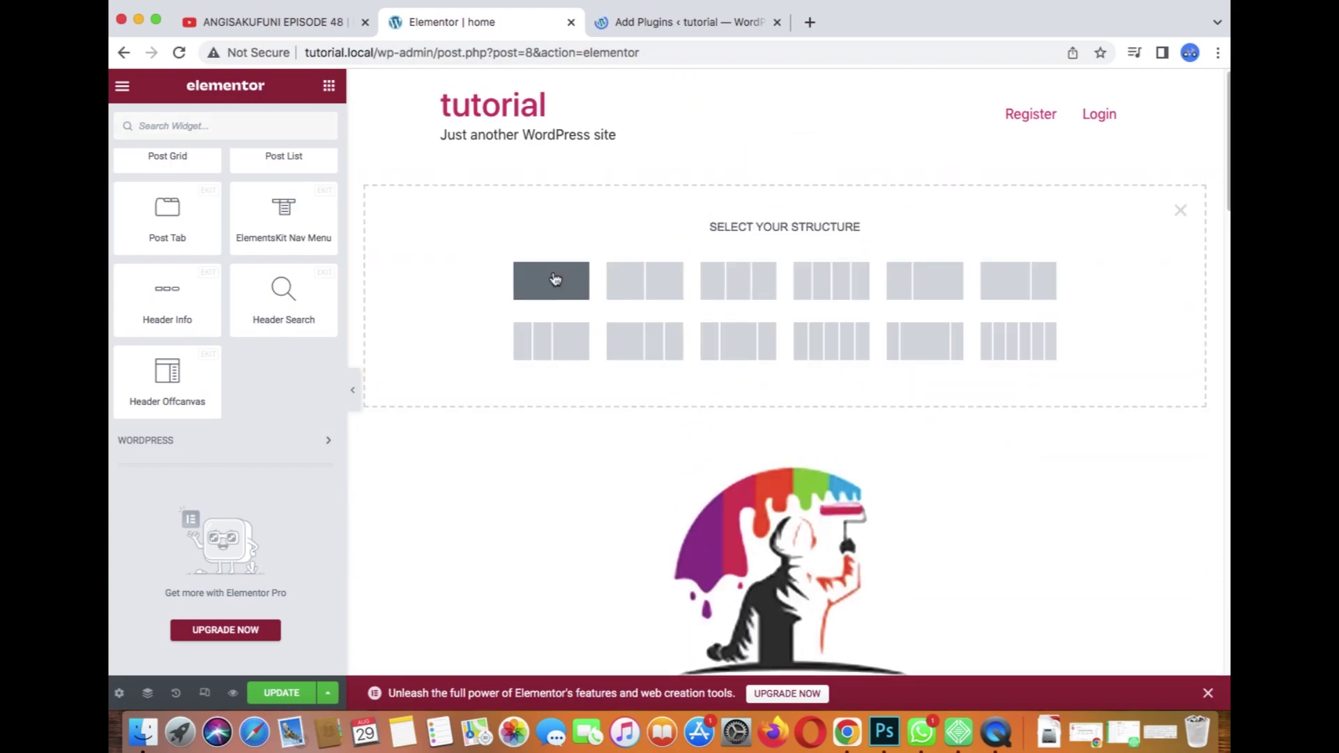
{"action": "left_click", "coordinate": [556, 279]}
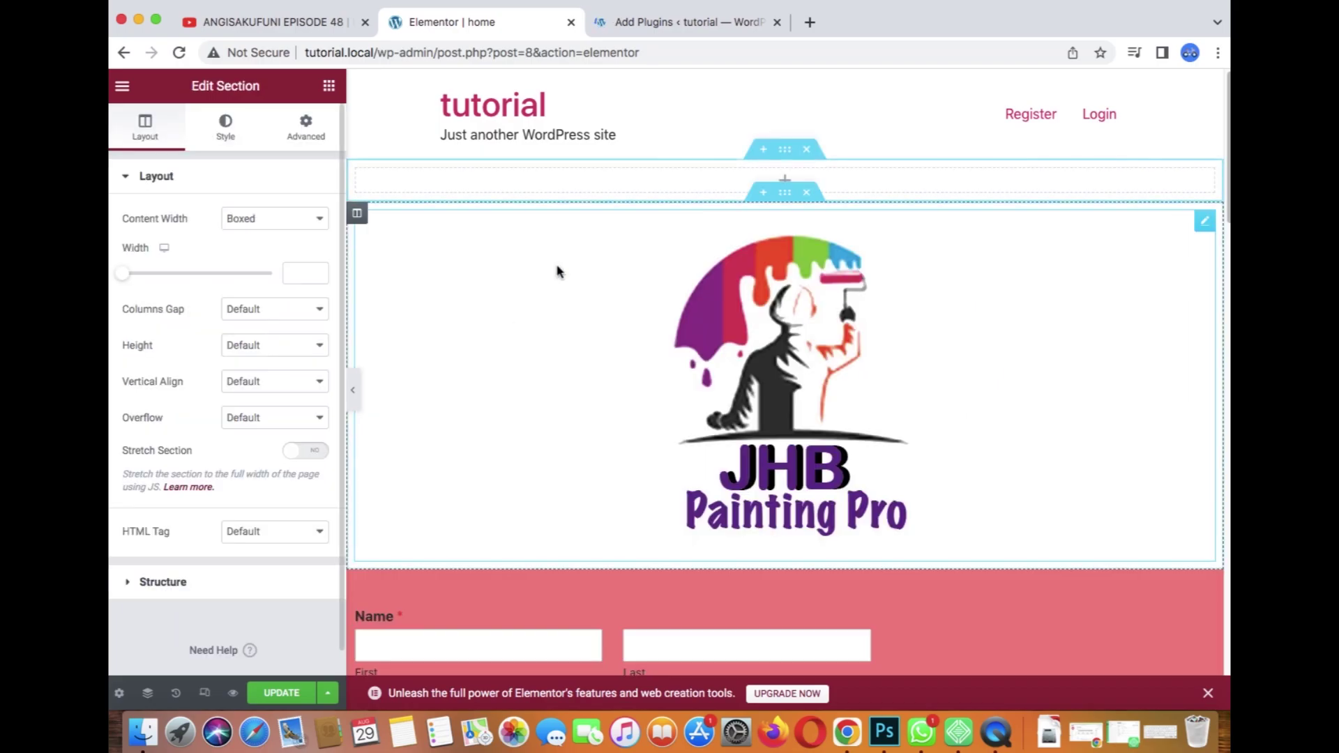
{"action": "left_click", "coordinate": [330, 92]}
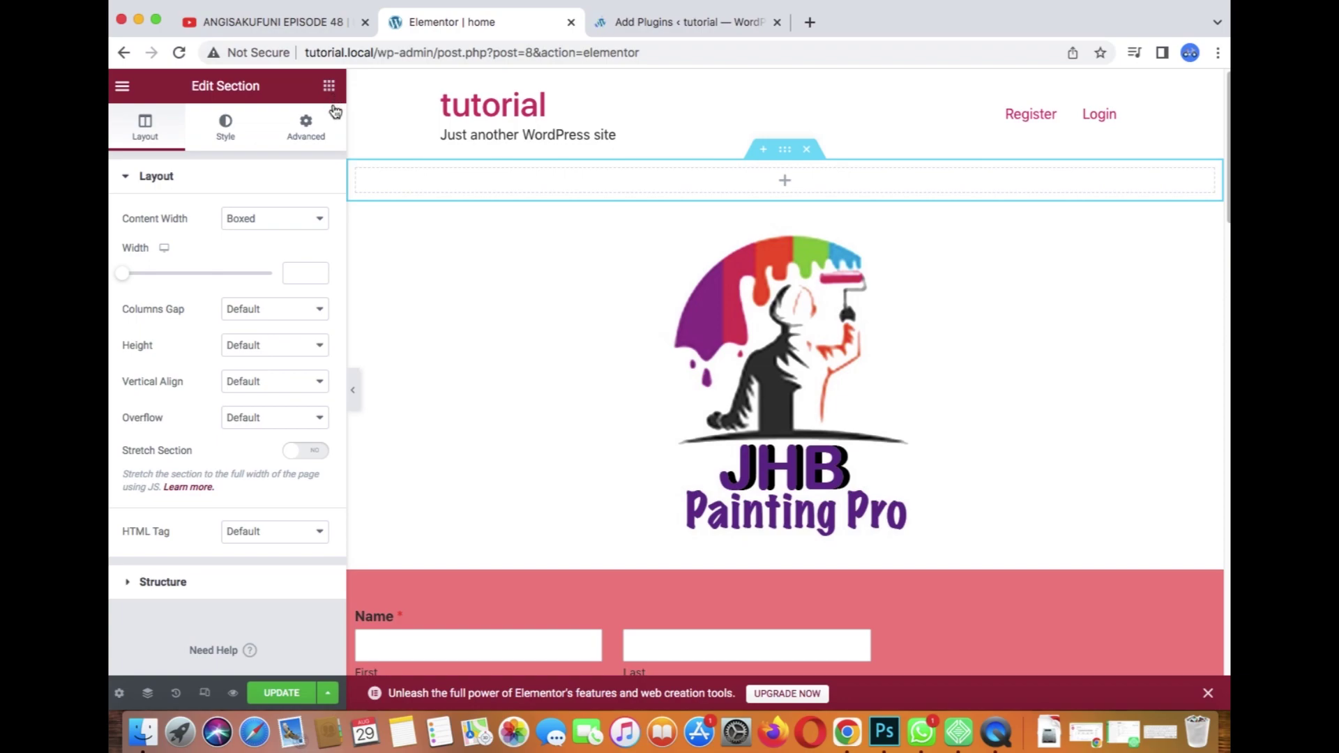
{"action": "left_click_drag", "start_coordinate": [340, 127], "coordinate": [336, 652]}
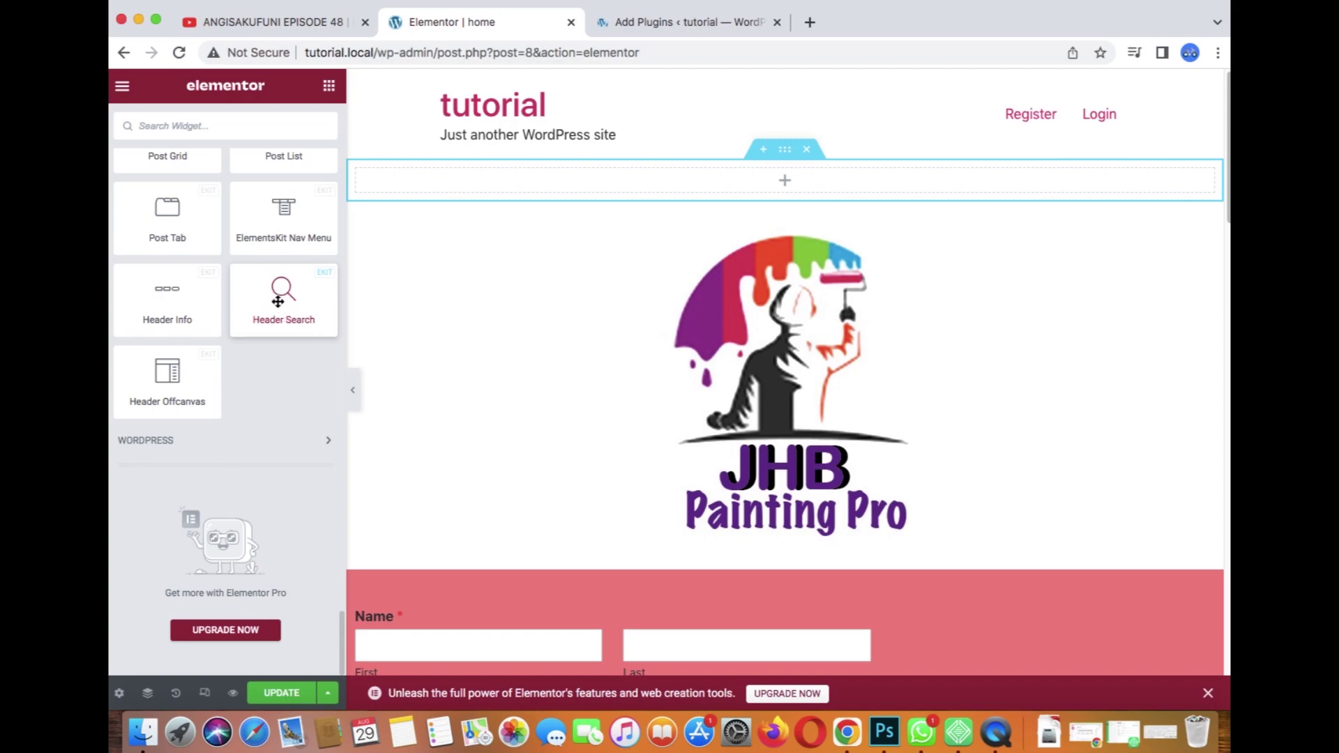
Drop the ElementsKit Header Search widget into the new section and set its icon font size to 31
{"action": "left_click_drag", "start_coordinate": [280, 301], "coordinate": [676, 177]}
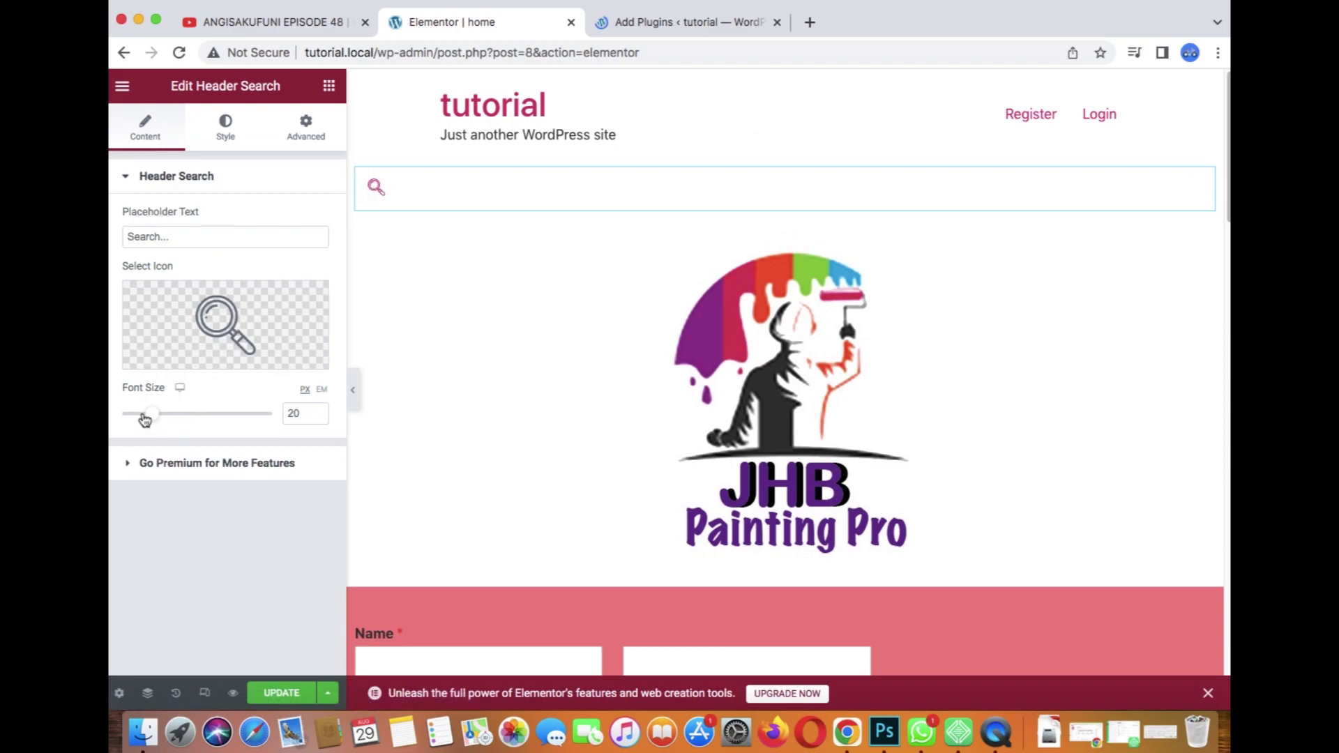
{"action": "left_click_drag", "start_coordinate": [152, 417], "coordinate": [170, 419]}
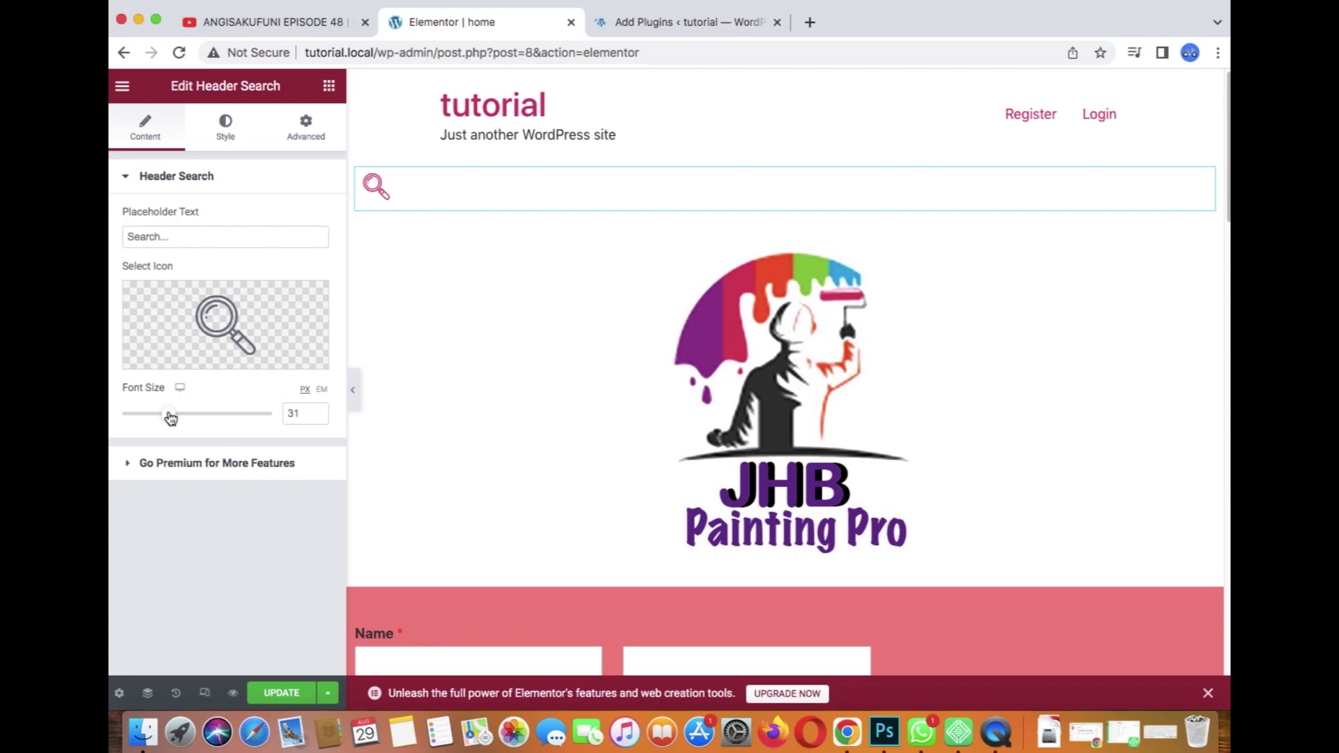
In the Style tab, set the search icon colour to black (#000000)
{"action": "left_click", "coordinate": [225, 127]}
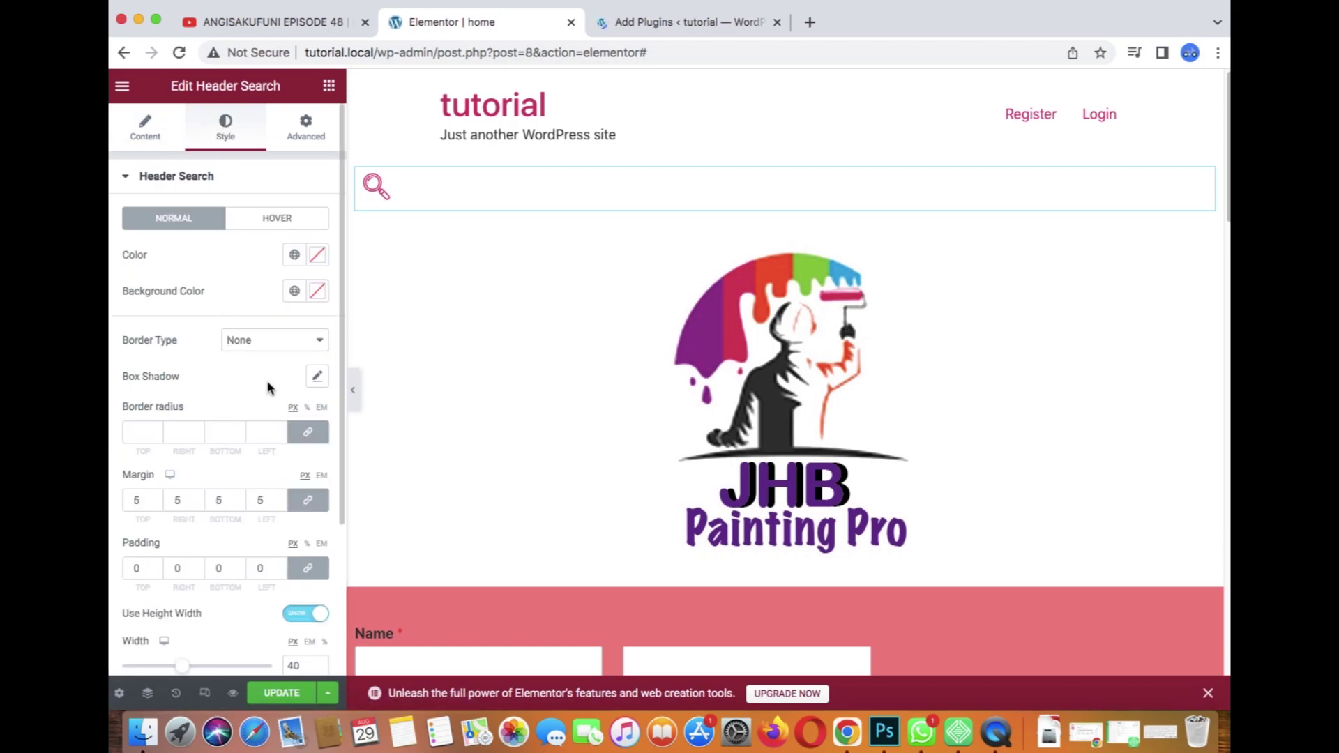
{"action": "left_click", "coordinate": [320, 257]}
{"action": "left_click", "coordinate": [229, 462]}
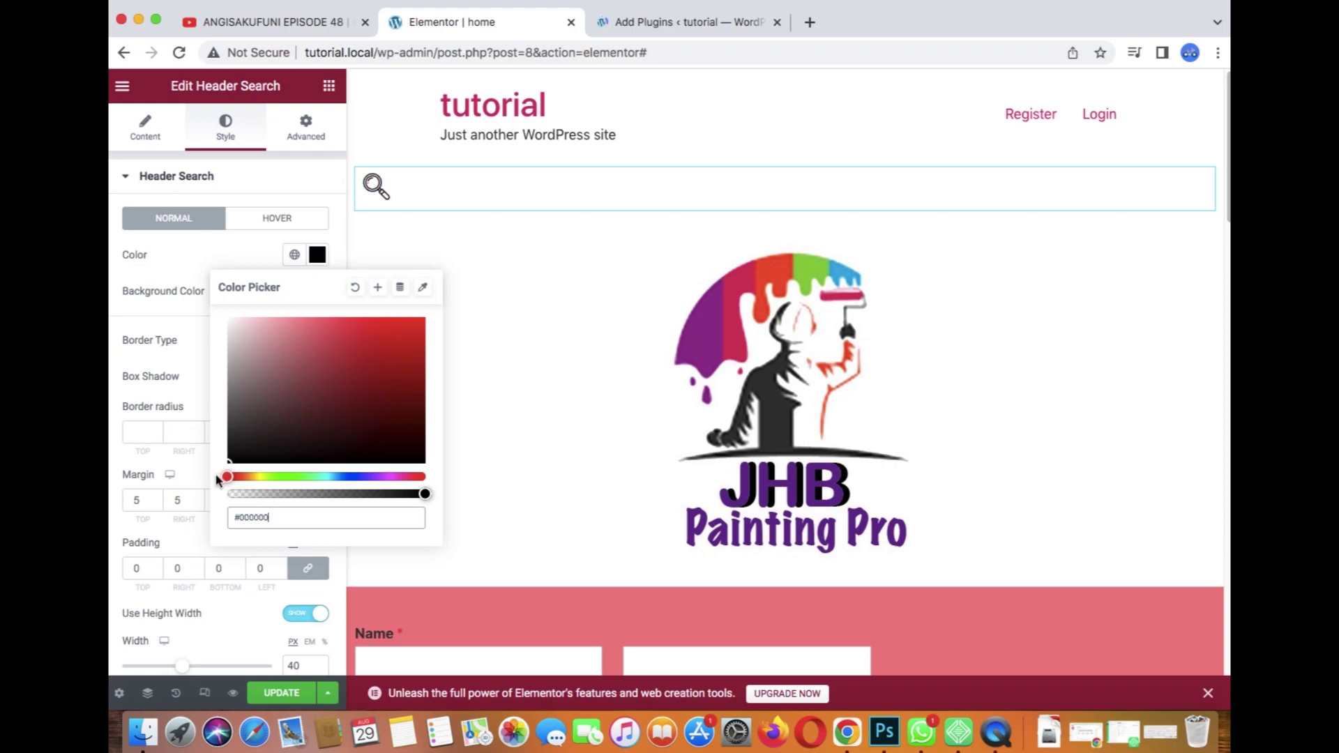
{"action": "left_click", "coordinate": [207, 255]}
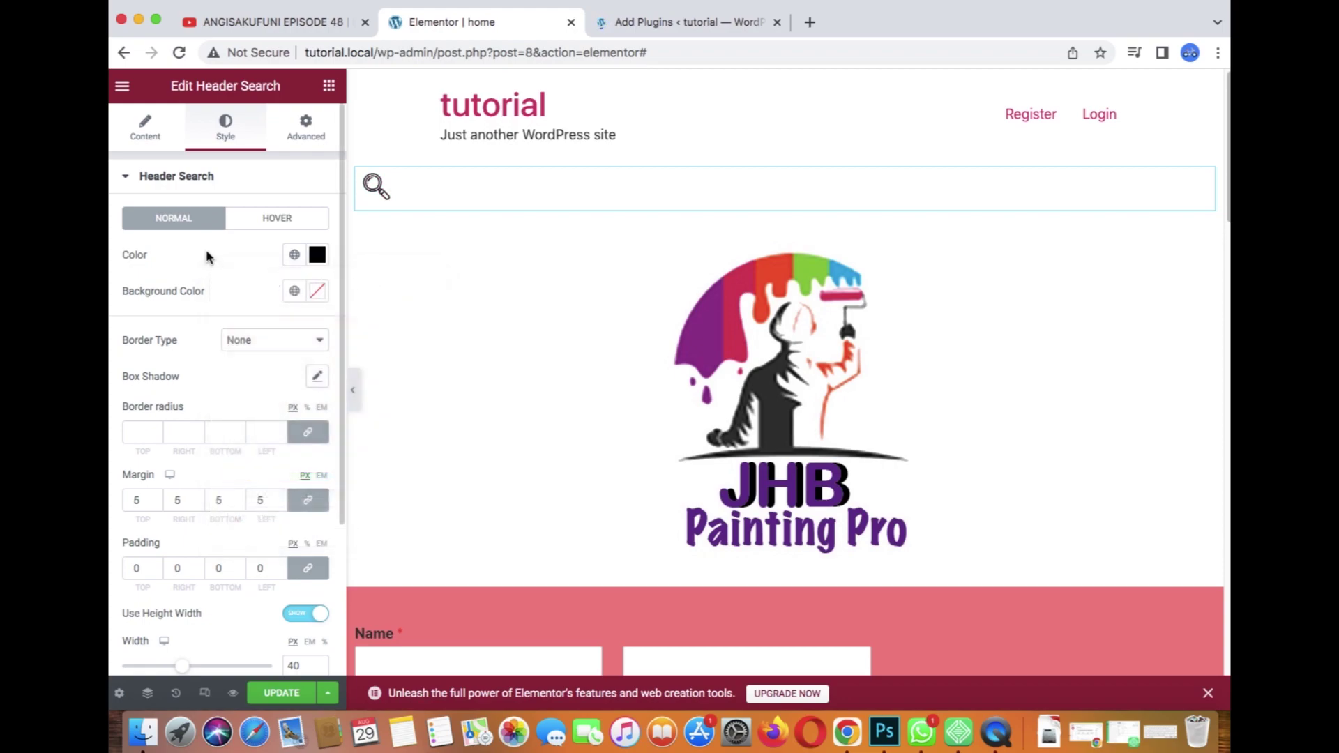
Give the search icon a red #ED5757 background and update the page
{"action": "left_click", "coordinate": [319, 293]}
{"action": "mouse_move", "coordinate": [244, 373]}
{"action": "left_mouse_down"}
{"action": "mouse_move", "coordinate": [236, 358]}
{"action": "mouse_move", "coordinate": [353, 365]}
{"action": "left_mouse_up"}
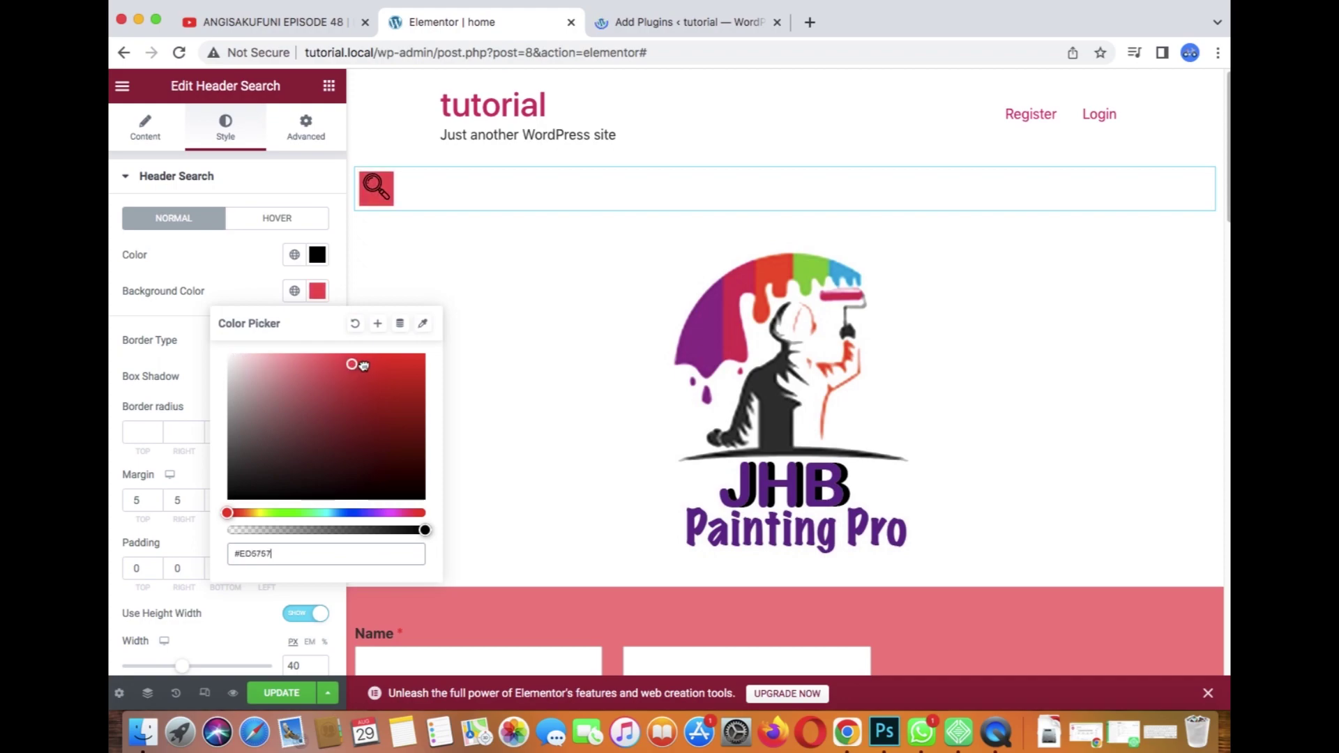
{"action": "left_click", "coordinate": [264, 194]}
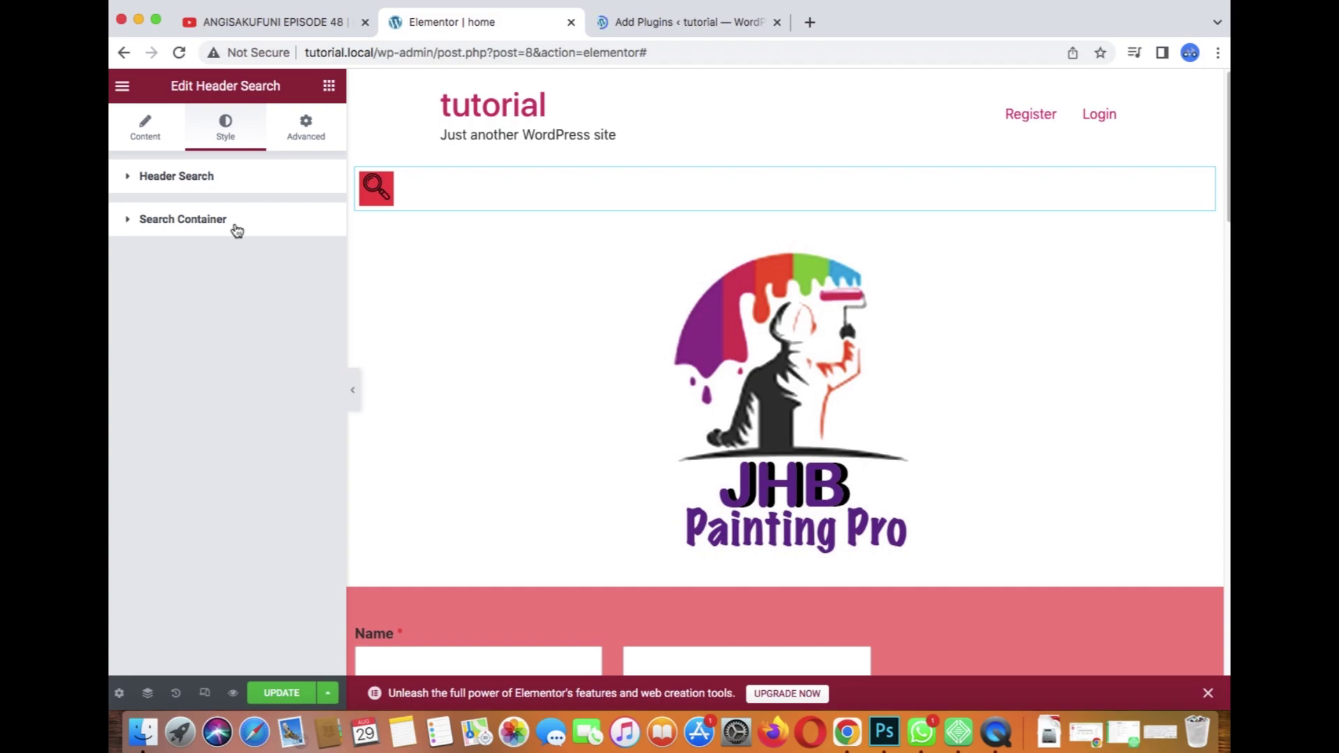
{"action": "left_click", "coordinate": [136, 227]}
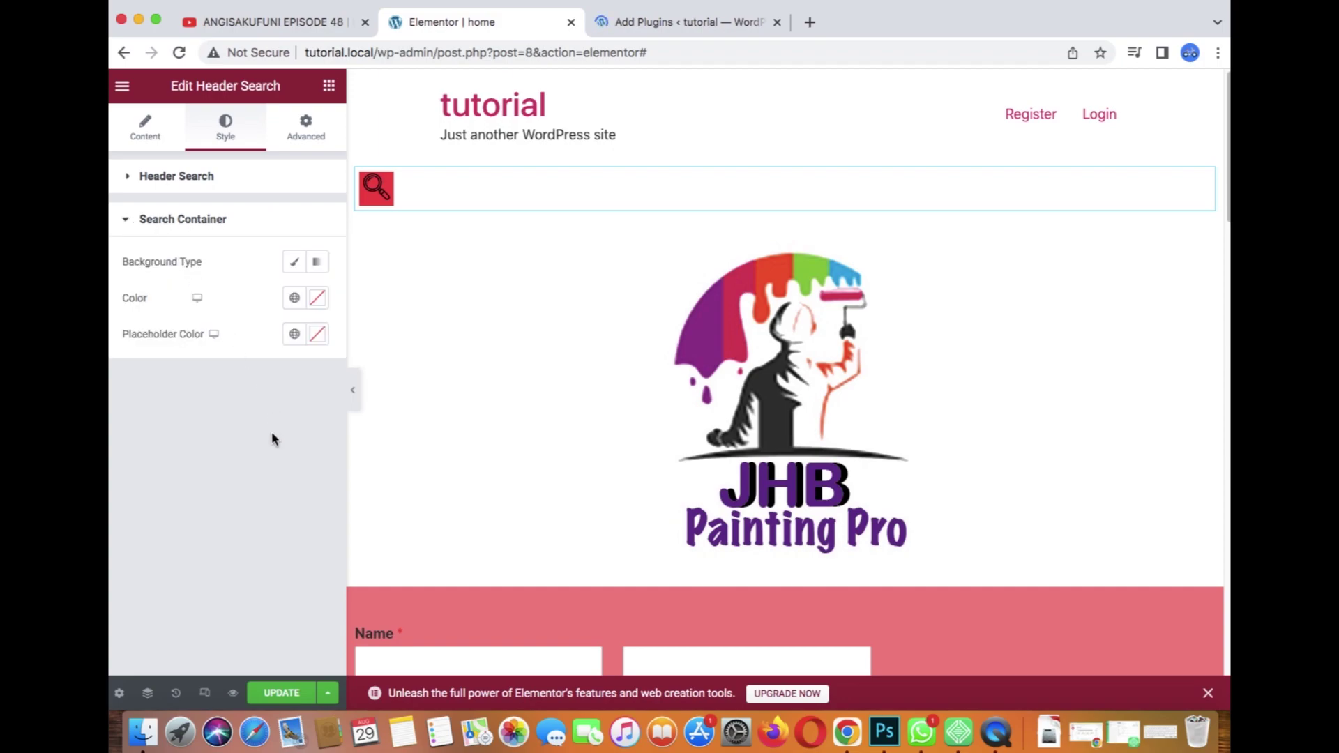
{"action": "left_click", "coordinate": [278, 694]}
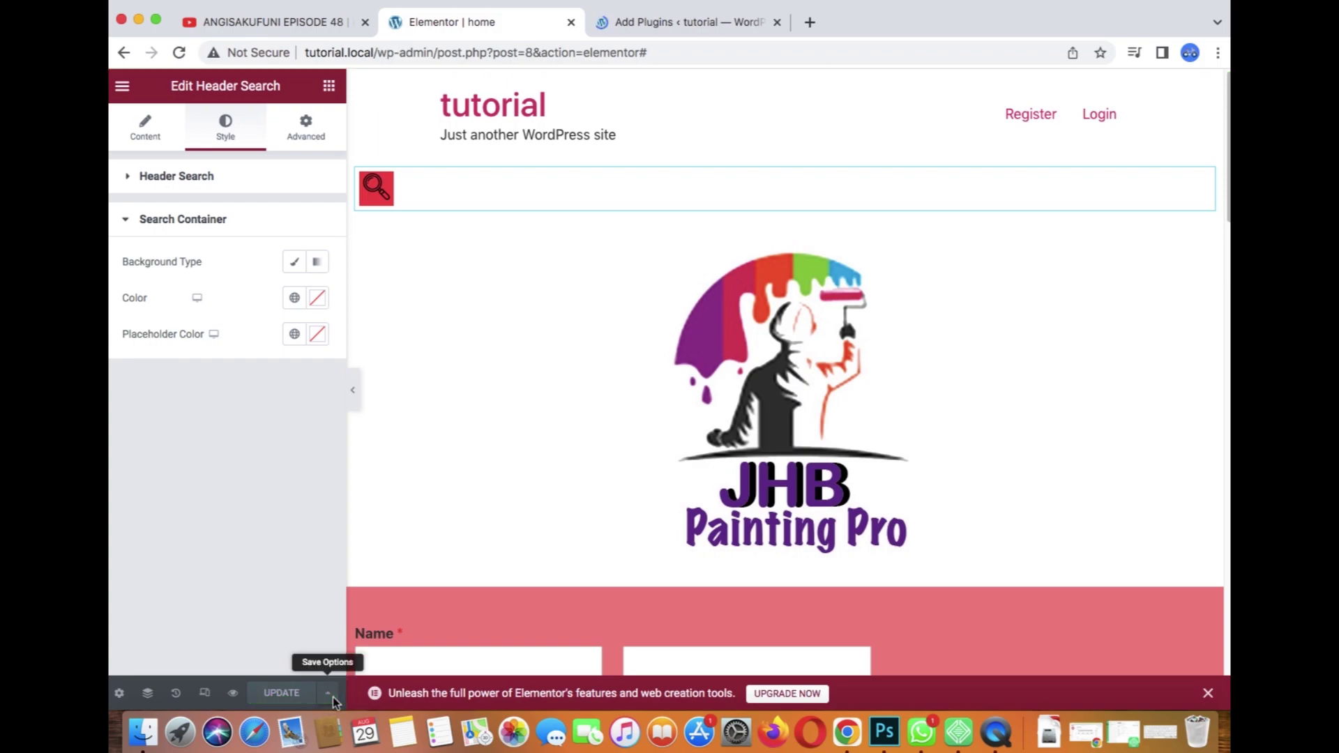
Preview the updated home page in a new browser tab
{"action": "left_click", "coordinate": [234, 694]}
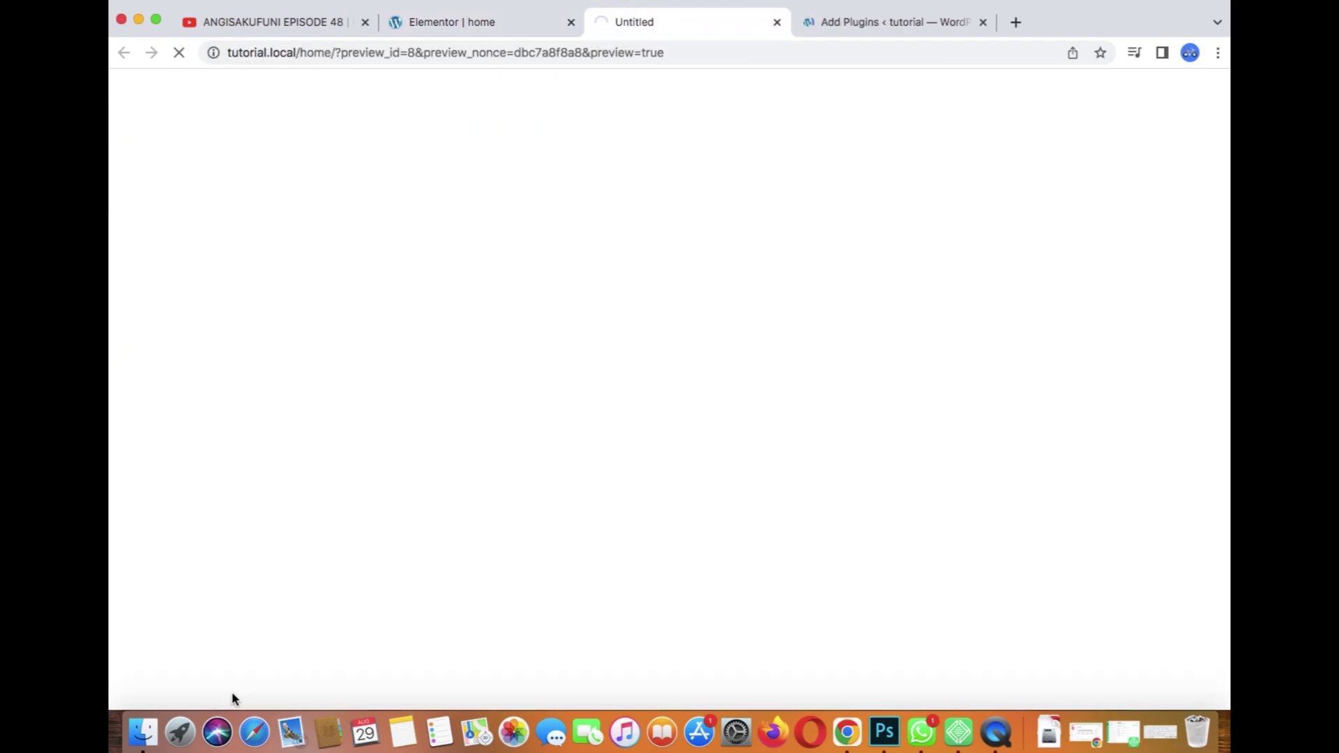
{"action": "left_click", "coordinate": [452, 17]}
{"action": "mouse_move", "coordinate": [1229, 174]}
{"action": "left_mouse_down"}
{"action": "mouse_move", "coordinate": [1229, 325]}
{"action": "mouse_move", "coordinate": [1229, 174]}
{"action": "left_mouse_up"}
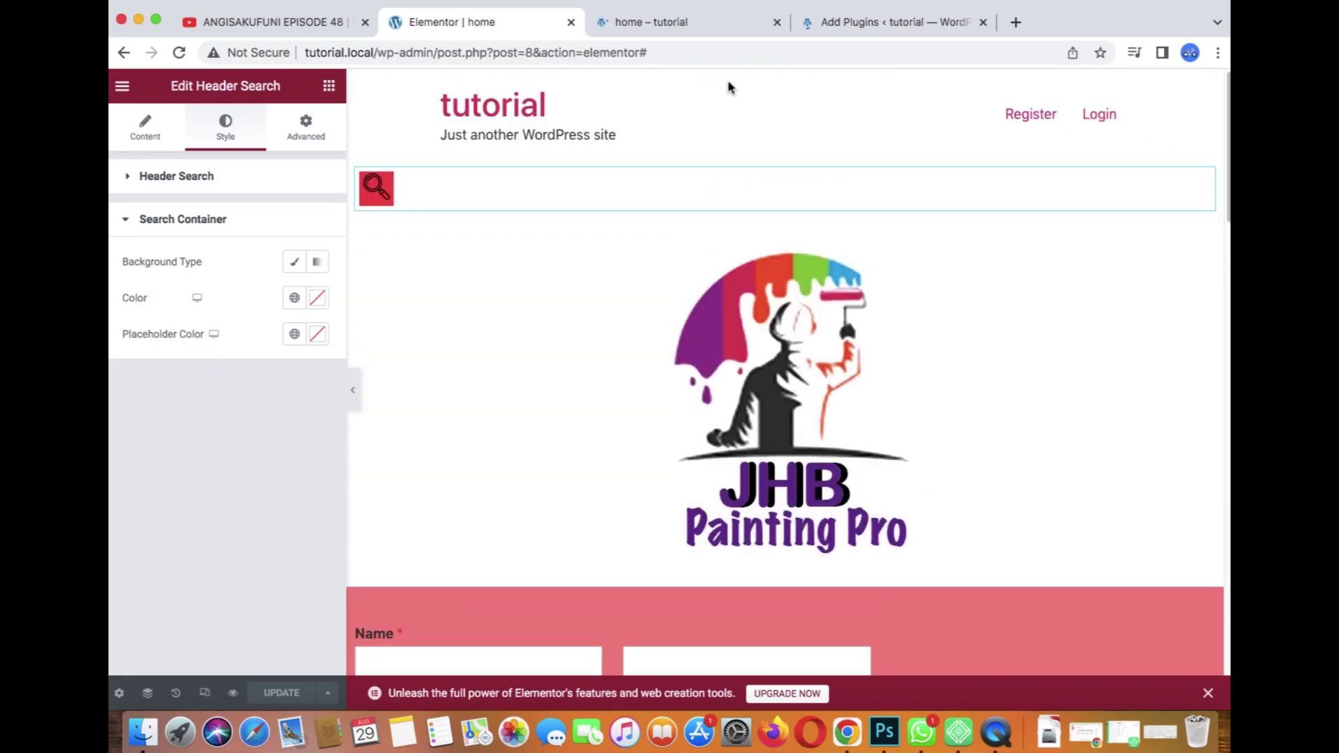
{"action": "left_click", "coordinate": [651, 25]}
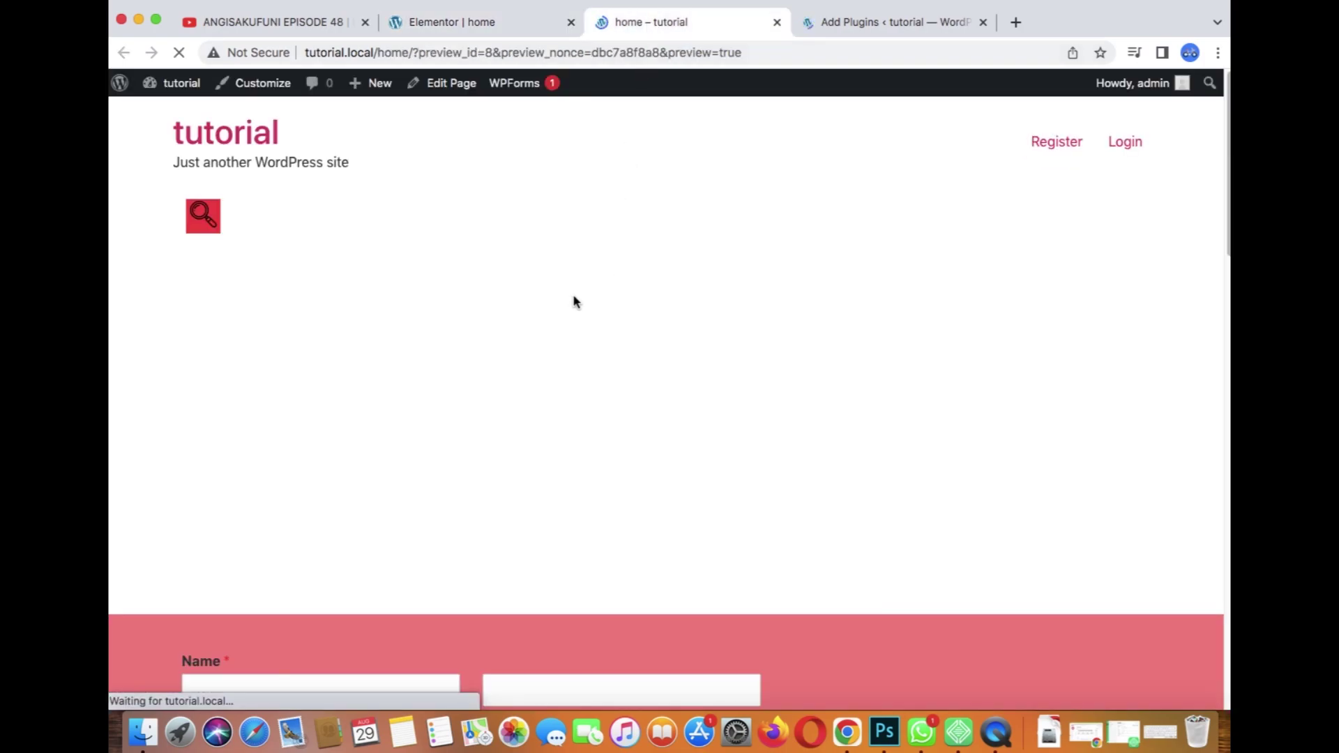
Search the live site for 'n' using the red header search icon
{"action": "left_click", "coordinate": [211, 218]}
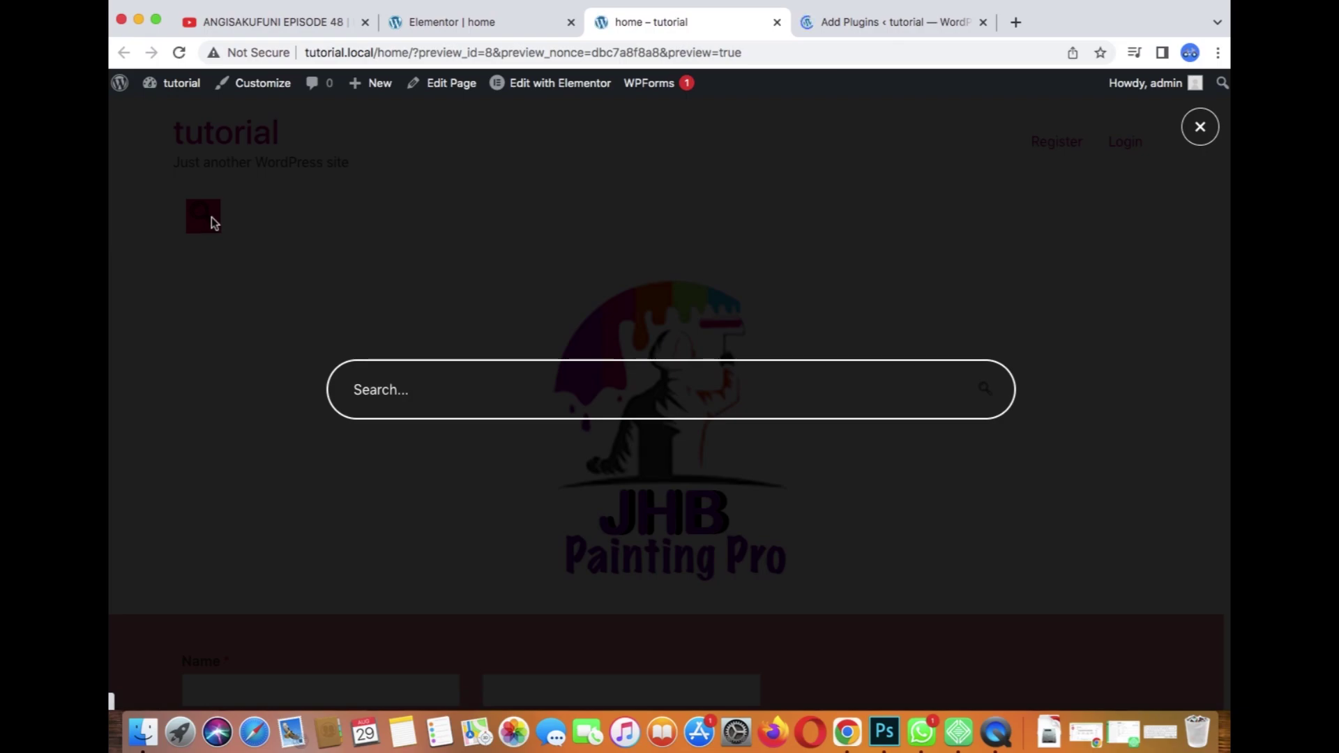
{"action": "left_click", "coordinate": [398, 399]}
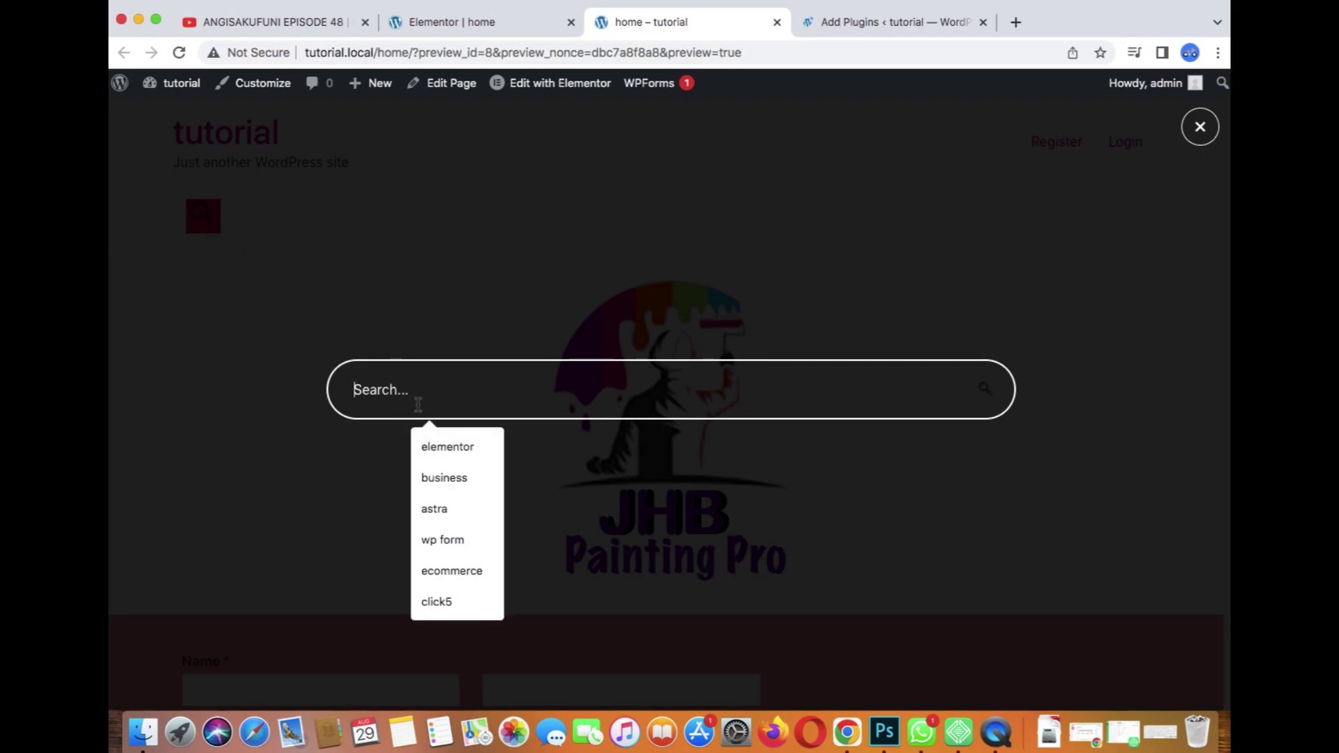
{"action": "type", "text": "nmgfgdf"}
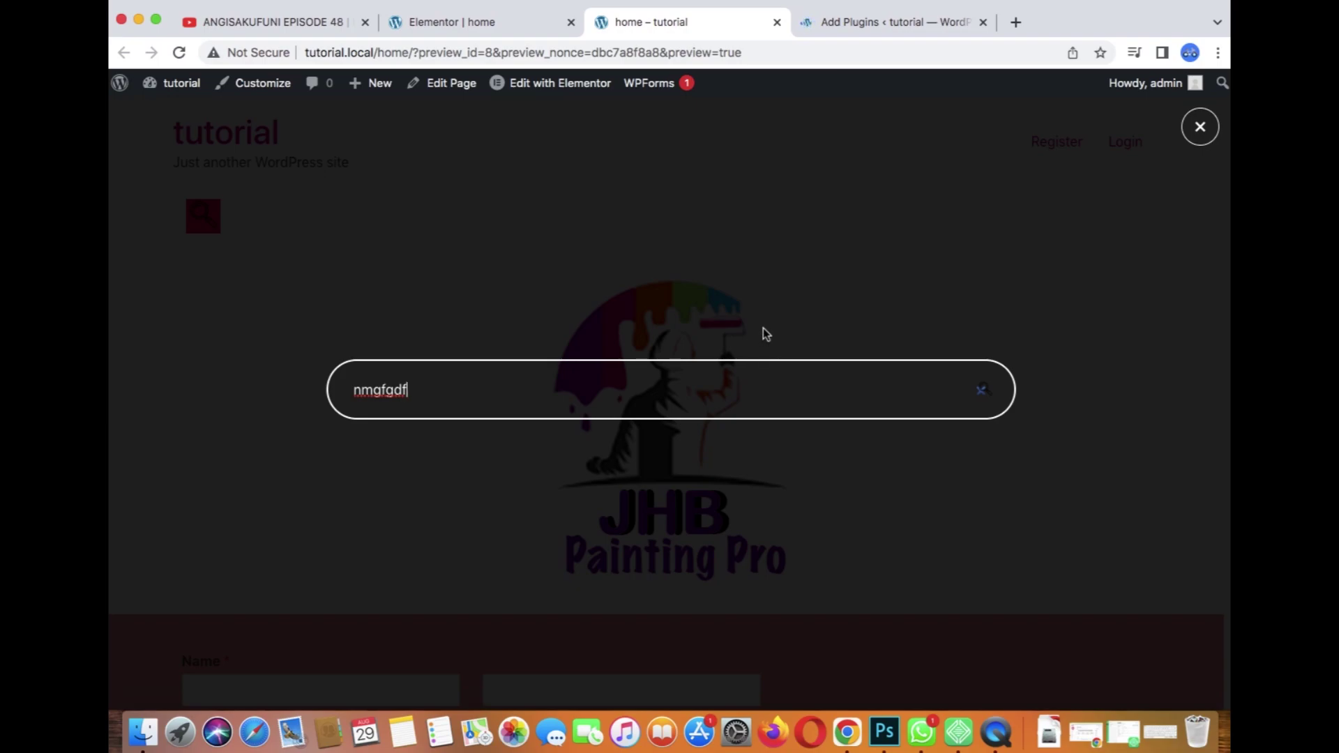
{"action": "key", "text": "BackSpace"}
{"action": "key", "text": "BackSpace"}
{"action": "key", "text": "BackSpace"}
{"action": "key", "text": "BackSpace"}
{"action": "type", "text": "n"}
{"action": "key", "text": "Return"}
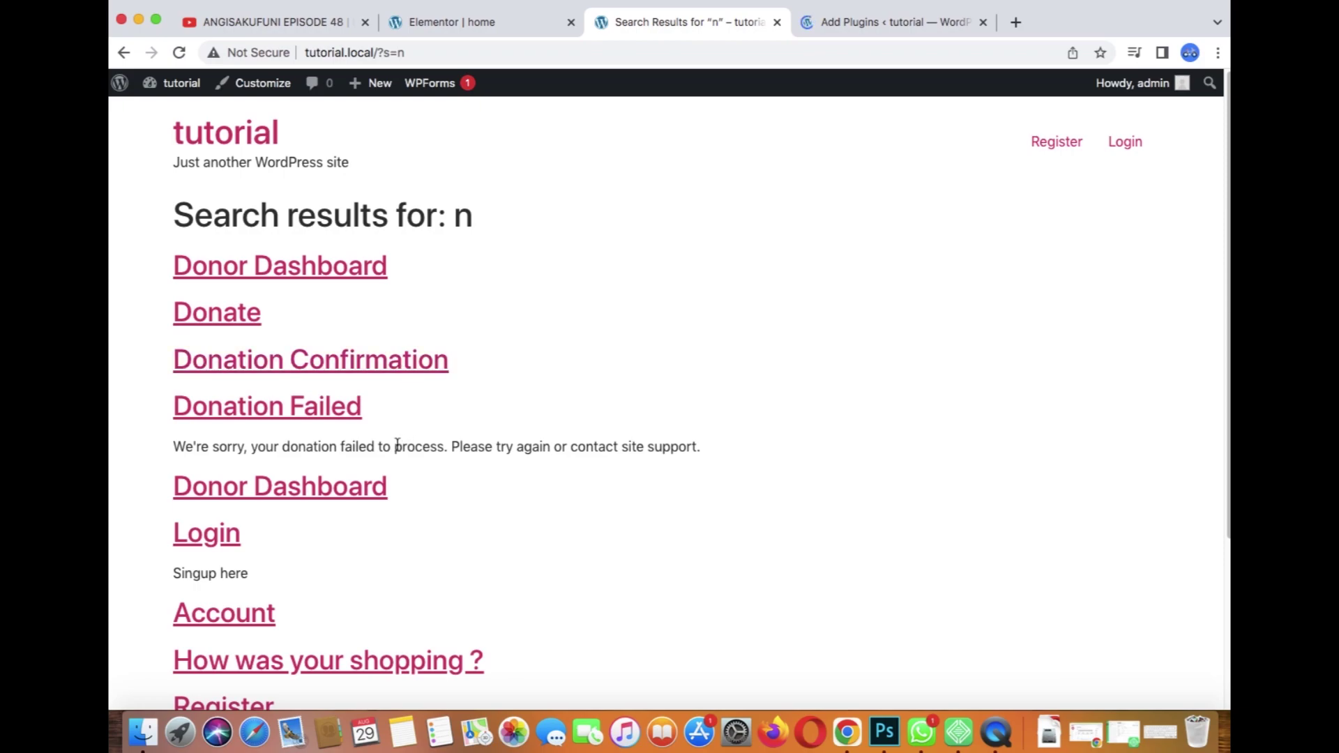
{"action": "left_click_drag", "start_coordinate": [1226, 242], "coordinate": [1217, 195]}
Return to the Elementor editor and scroll down through the home page
{"action": "mouse_move", "coordinate": [474, 89]}
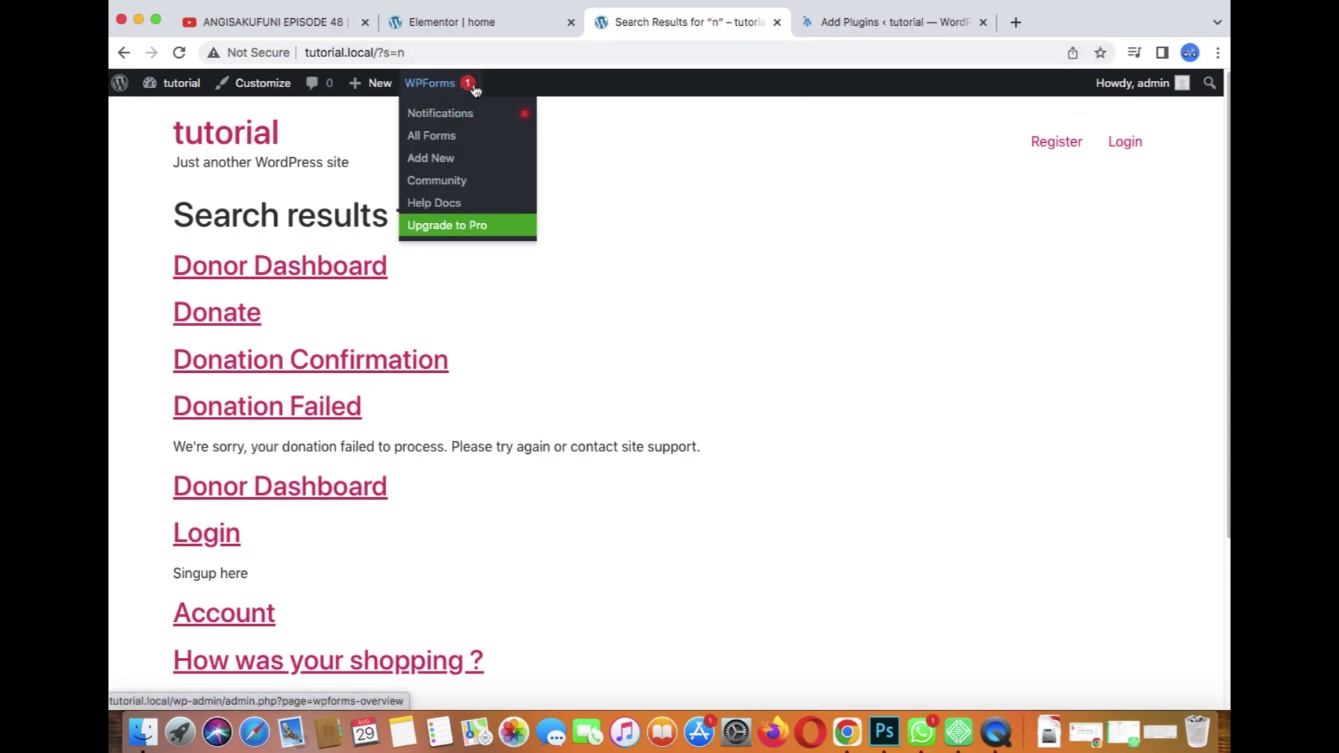
{"action": "left_click", "coordinate": [472, 25]}
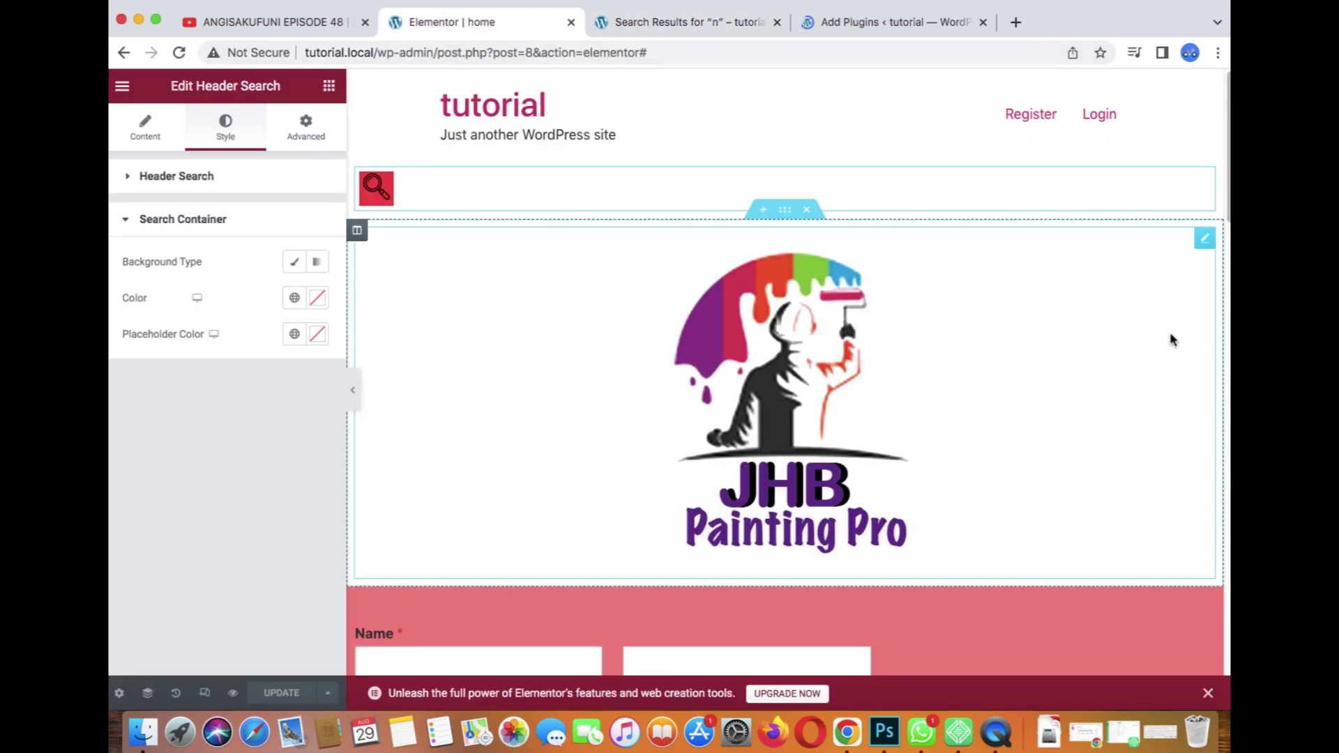
{"action": "scroll", "coordinate": [1225, 314], "scroll_direction": "down", "scroll_amount": 4}
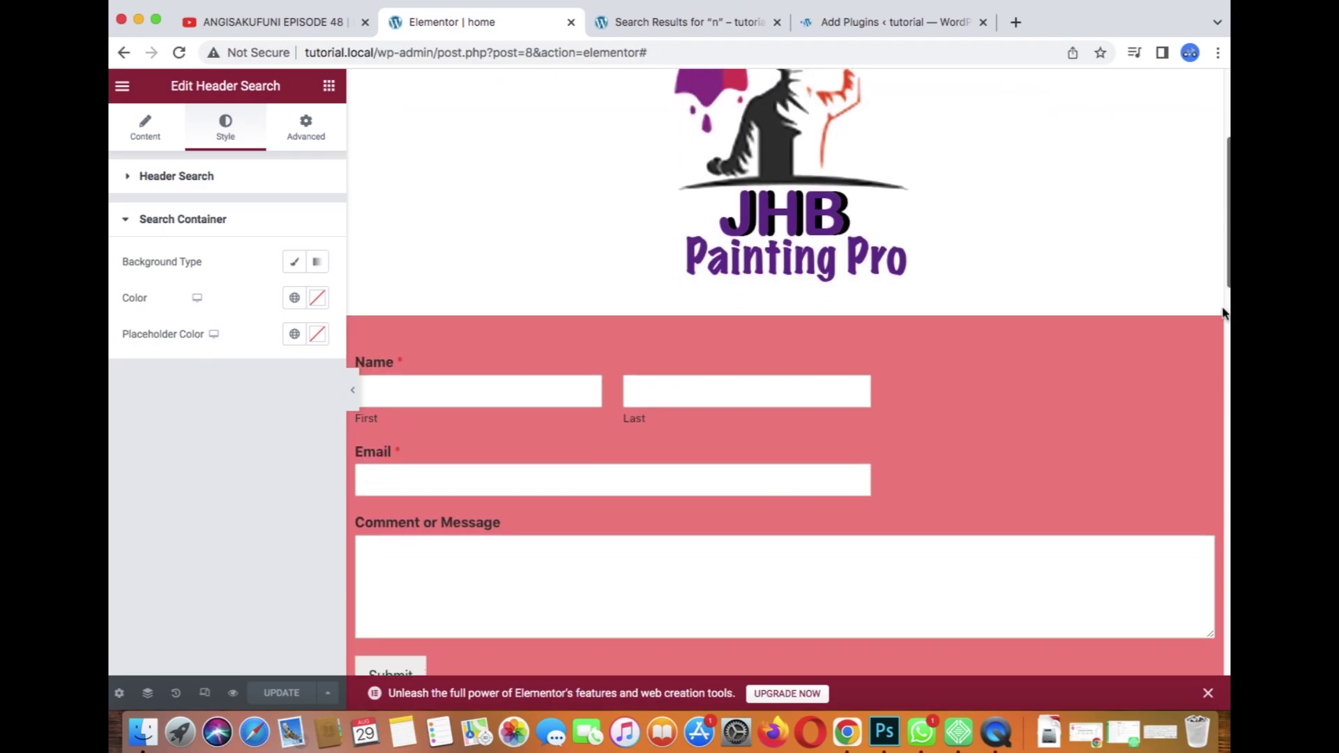
{"action": "scroll", "coordinate": [1224, 314], "scroll_direction": "down", "scroll_amount": 7}
{"action": "scroll", "coordinate": [1218, 396], "scroll_direction": "down", "scroll_amount": 2}
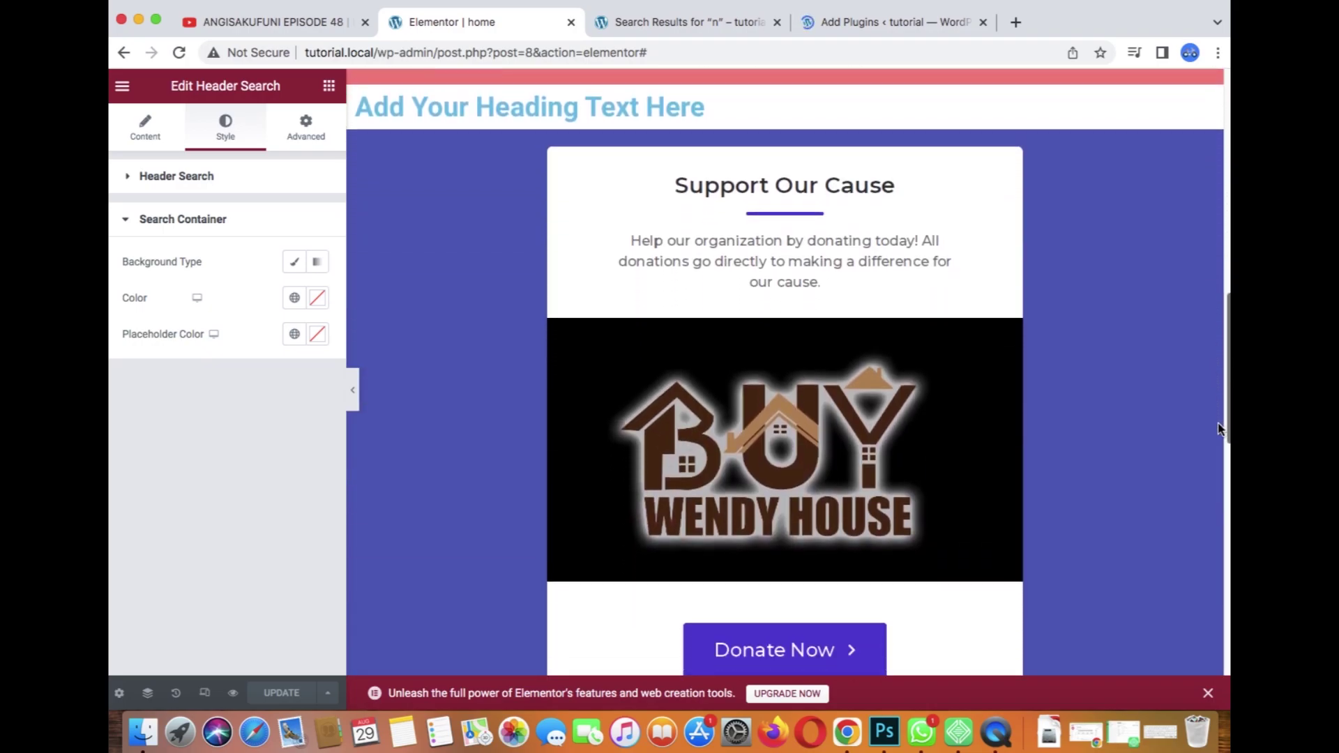
{"action": "scroll", "coordinate": [1217, 433], "scroll_direction": "down", "scroll_amount": 2}
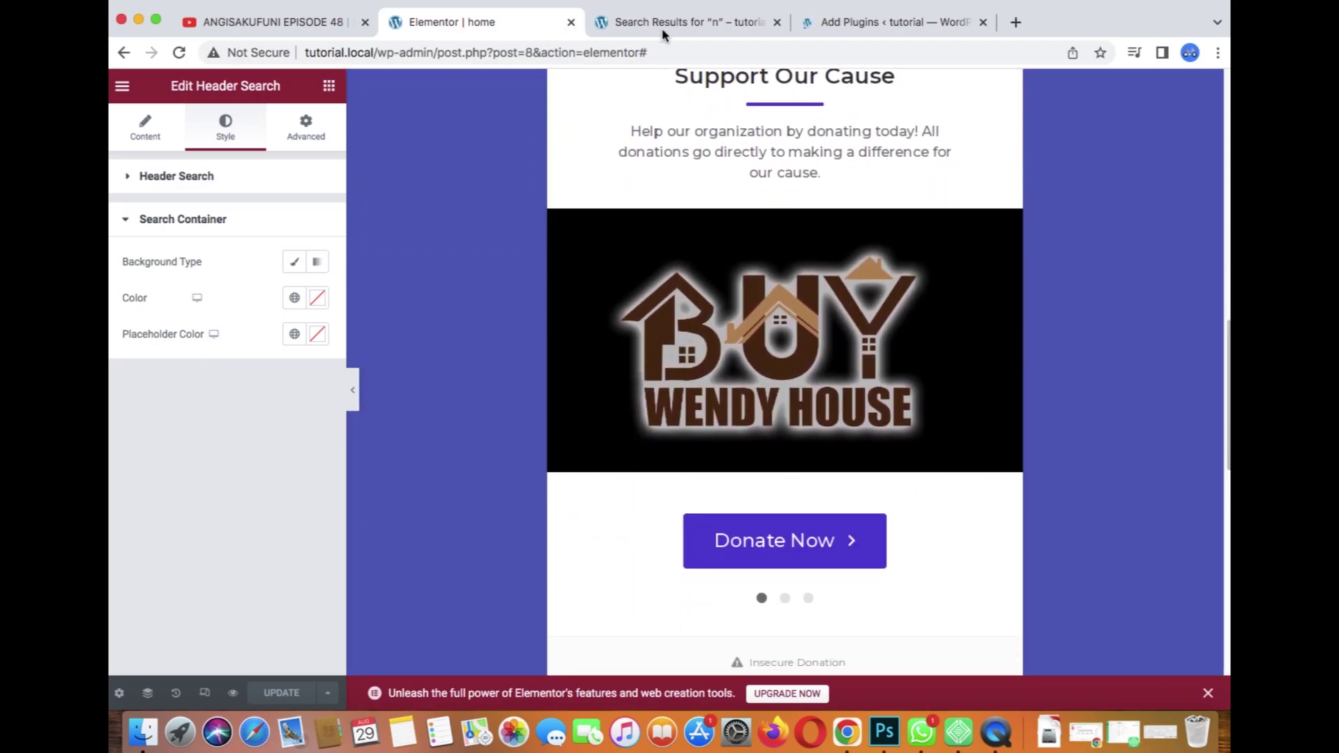
Load the site's home page from the site title in the results tab, then return to the editor
{"action": "left_click", "coordinate": [687, 21]}
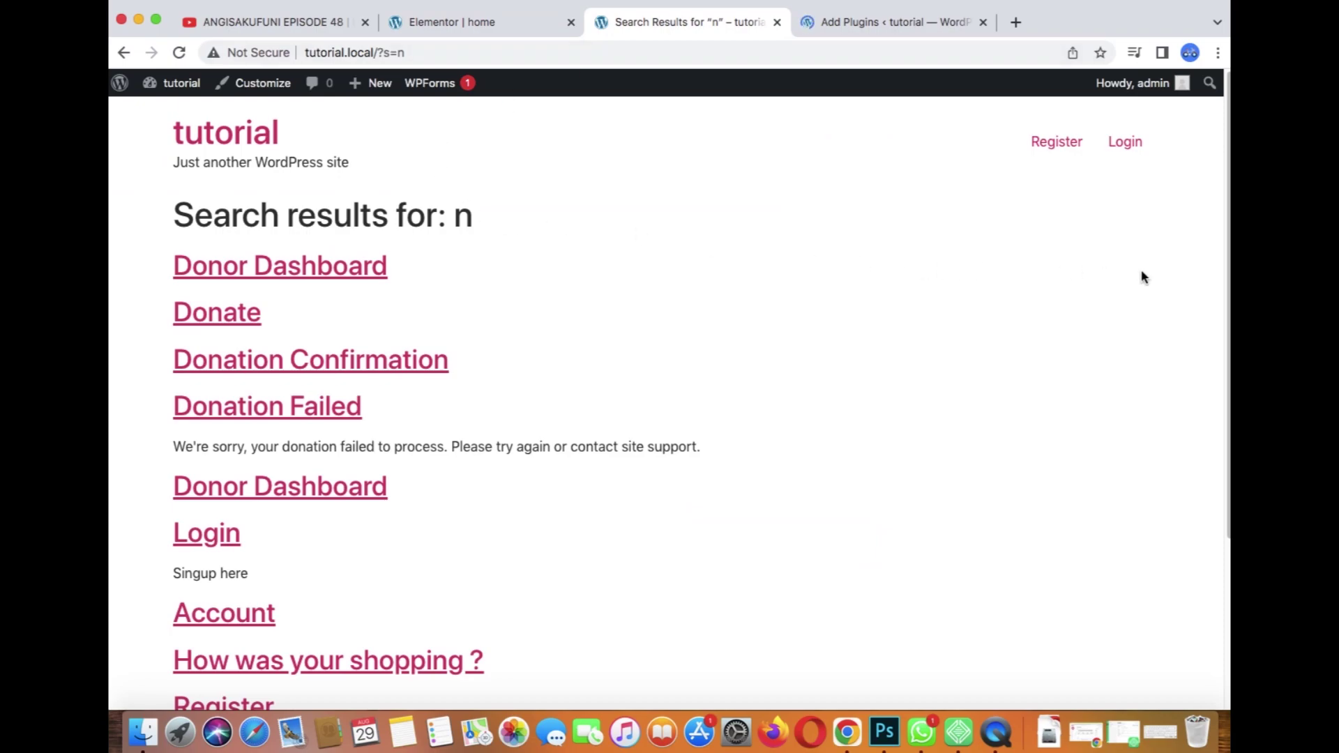
{"action": "left_click", "coordinate": [231, 138]}
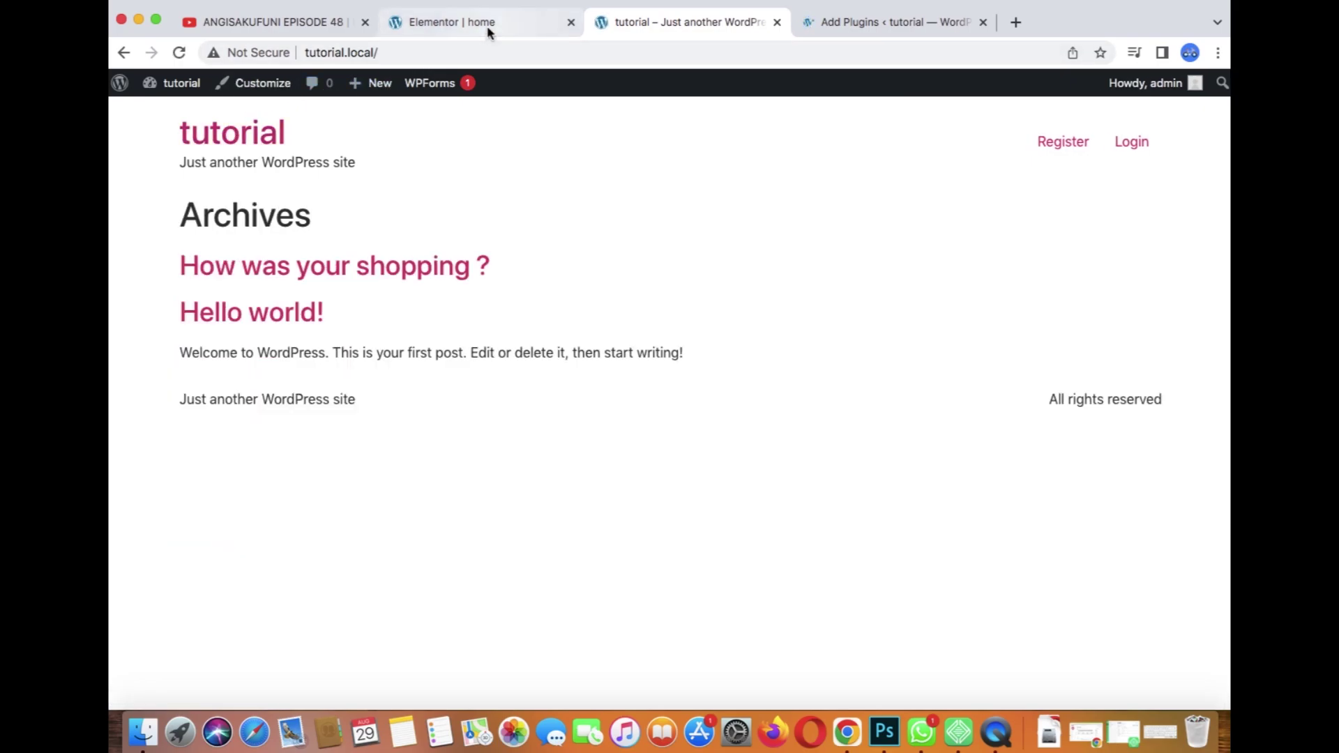
{"action": "left_click", "coordinate": [487, 26]}
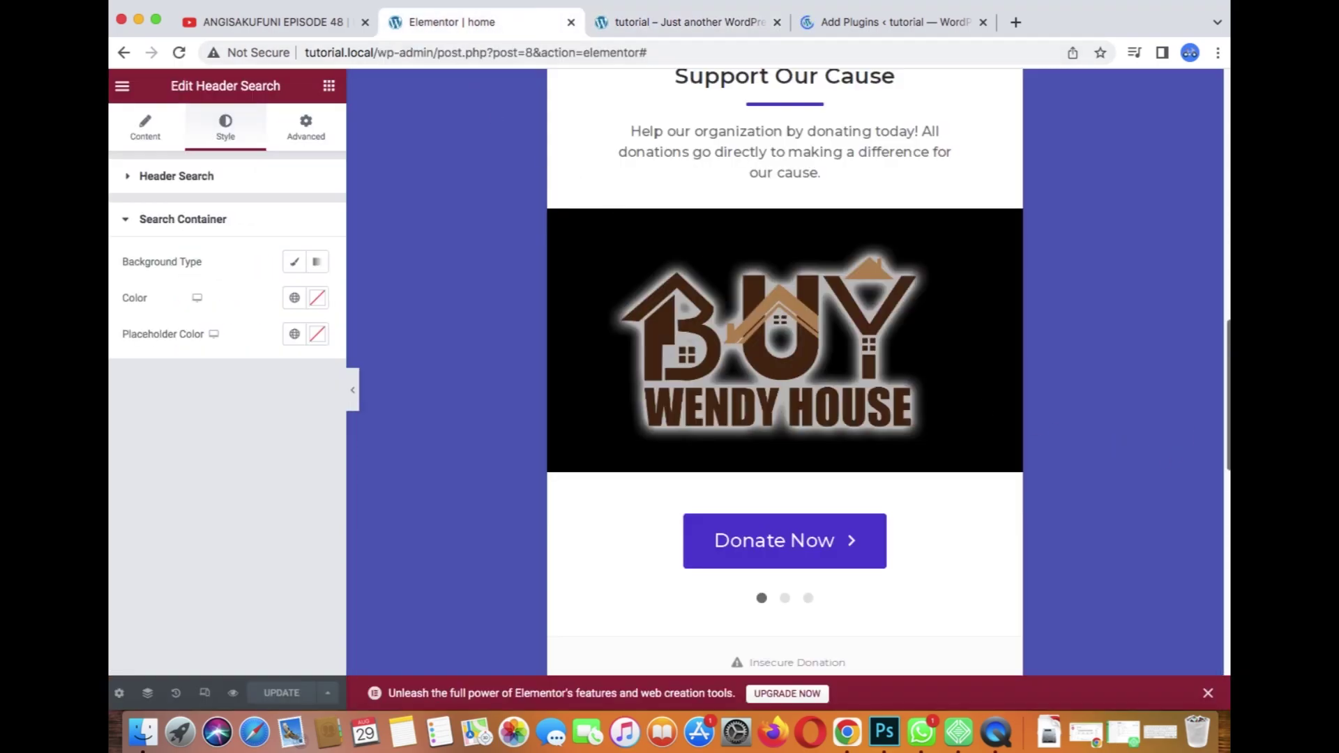
{"action": "scroll", "coordinate": [438, 173], "scroll_direction": "up", "scroll_amount": 15}
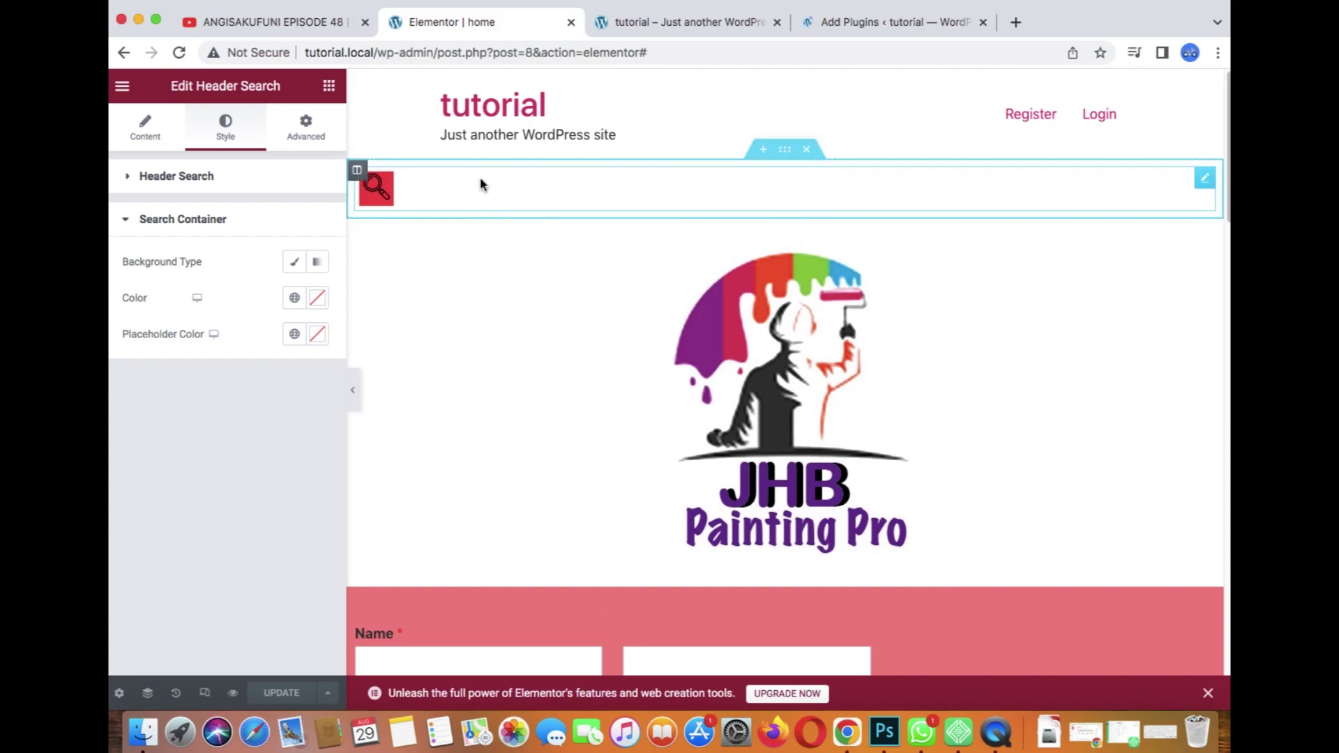
Set the Header Search widget's alignment to Center after trying Left, and check it on the live site
{"action": "left_click", "coordinate": [166, 130]}
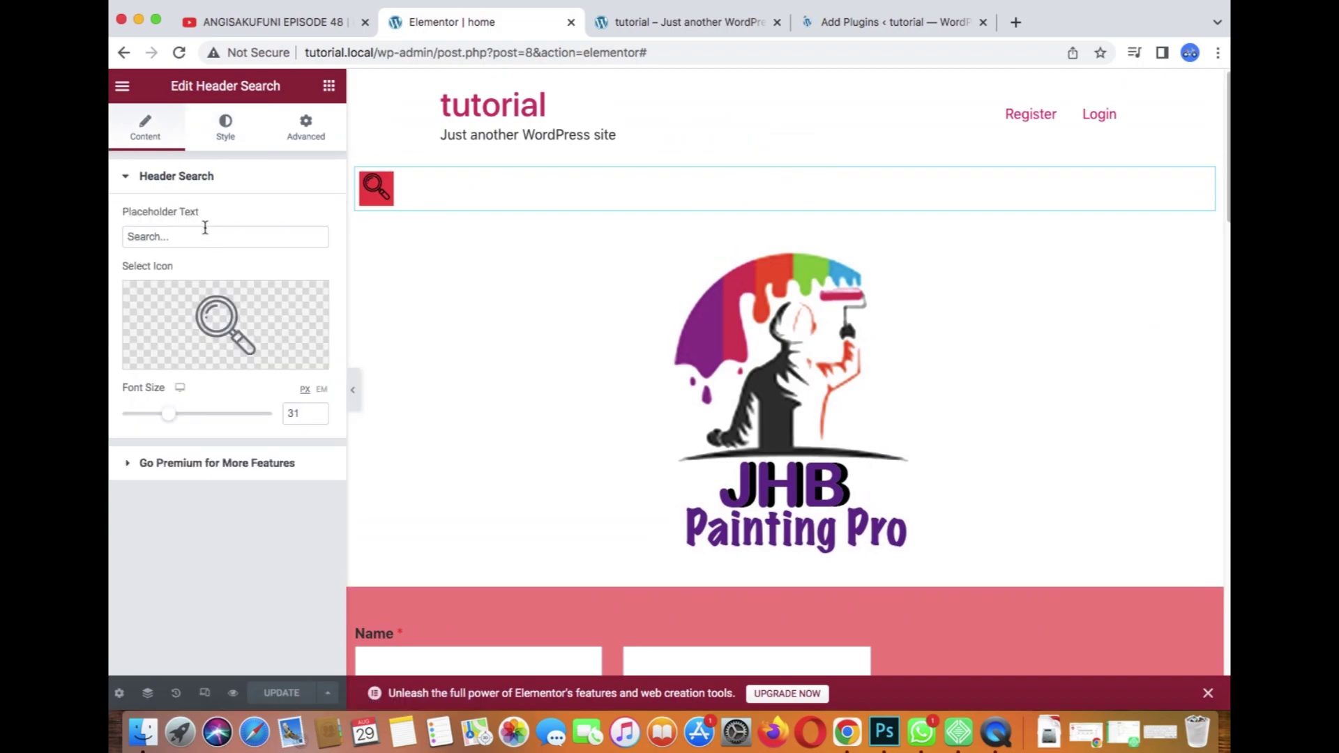
{"action": "left_click", "coordinate": [227, 140]}
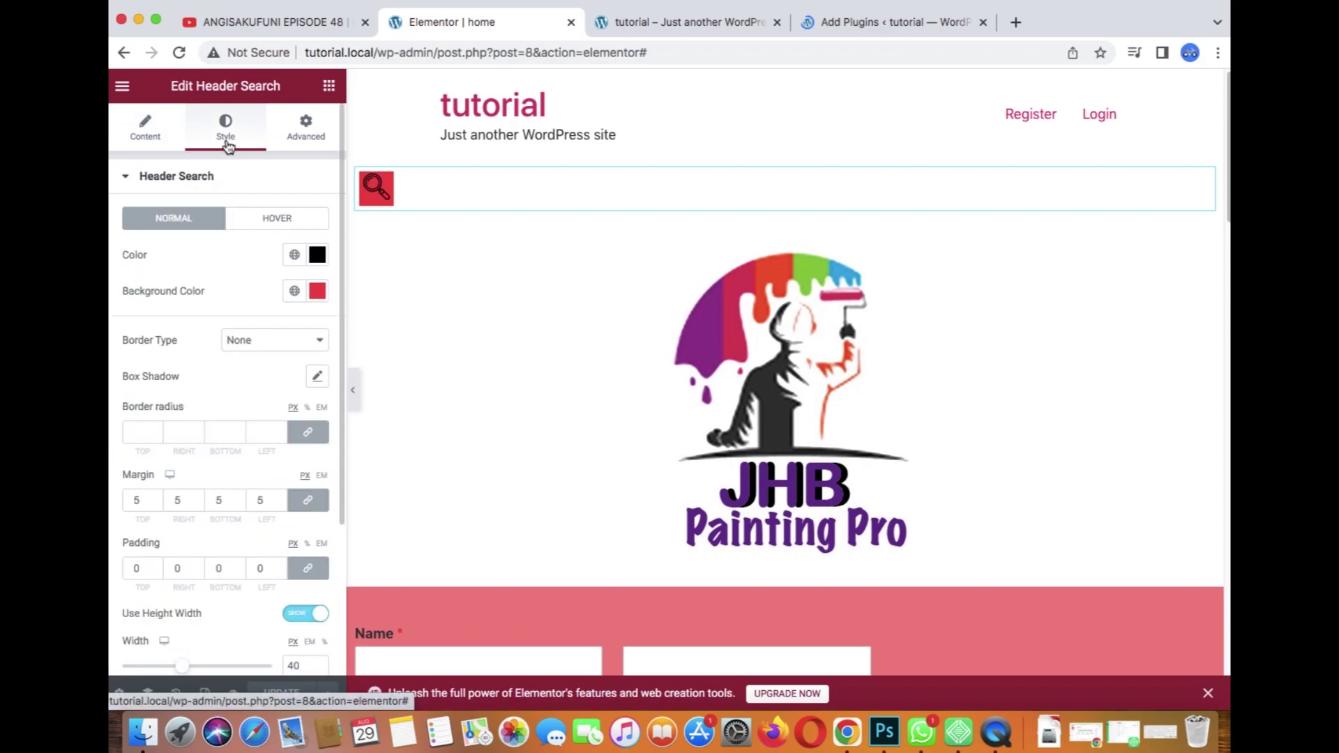
{"action": "scroll", "coordinate": [272, 614], "scroll_direction": "down", "scroll_amount": 3}
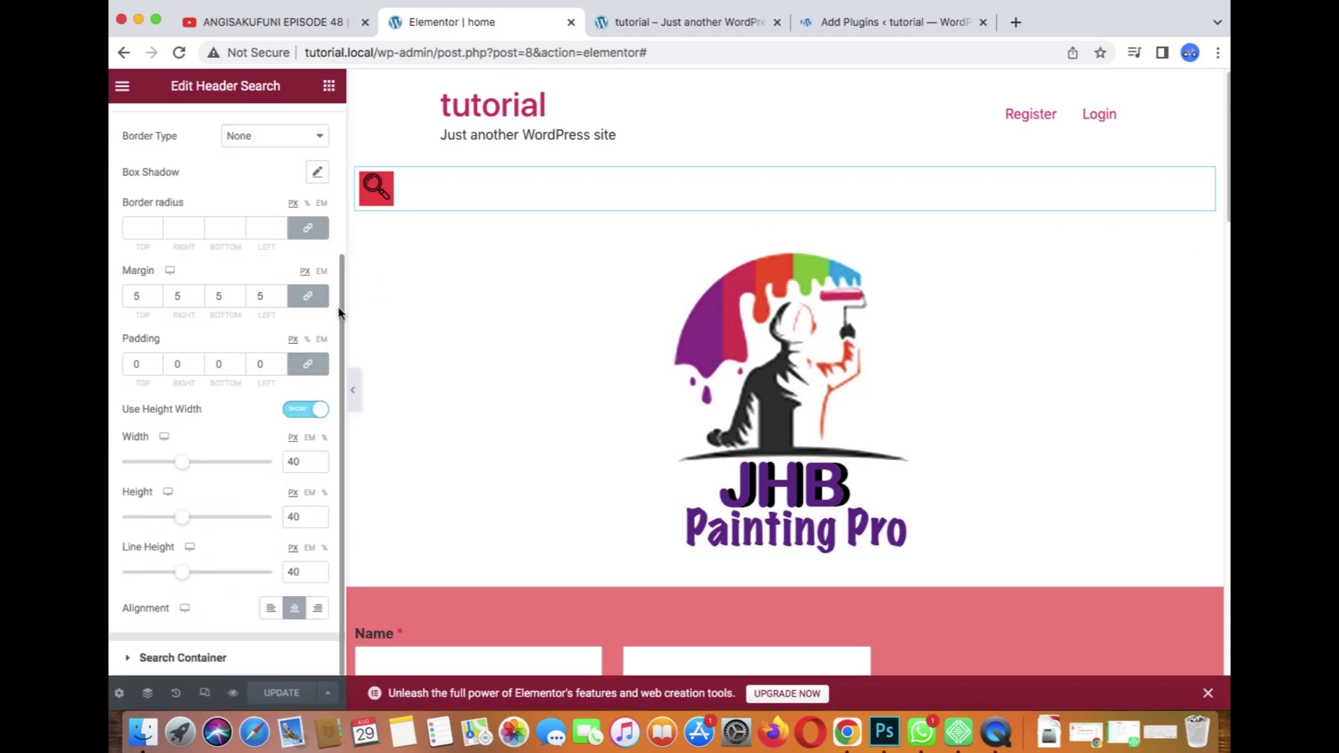
{"action": "left_click", "coordinate": [273, 609]}
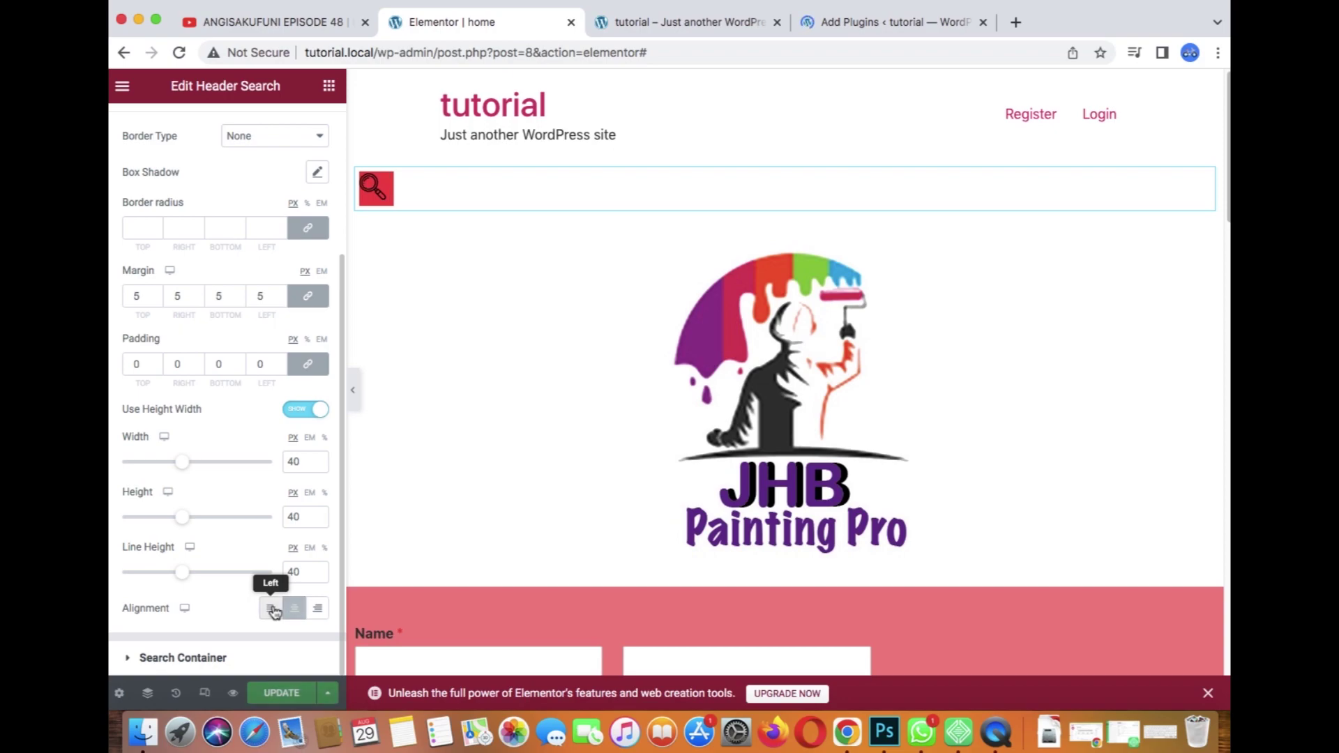
{"action": "left_click", "coordinate": [292, 614]}
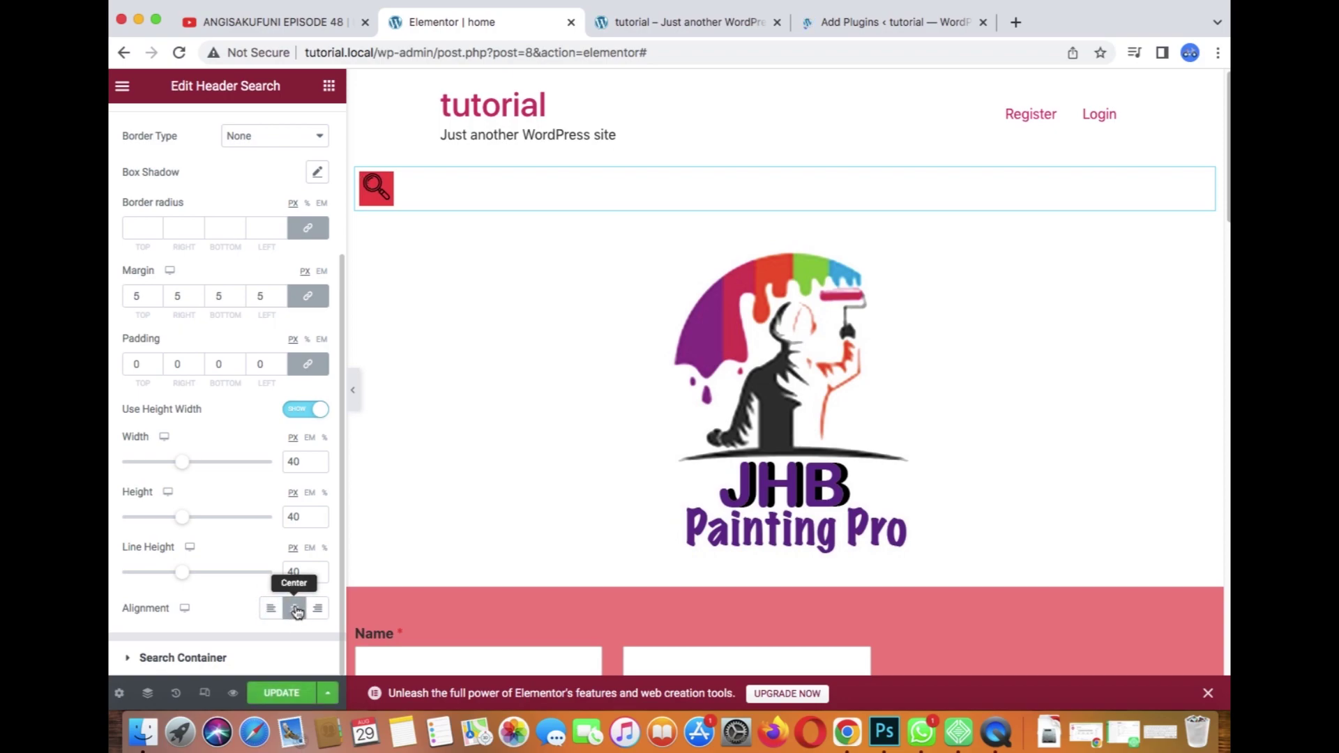
{"action": "left_click", "coordinate": [665, 20]}
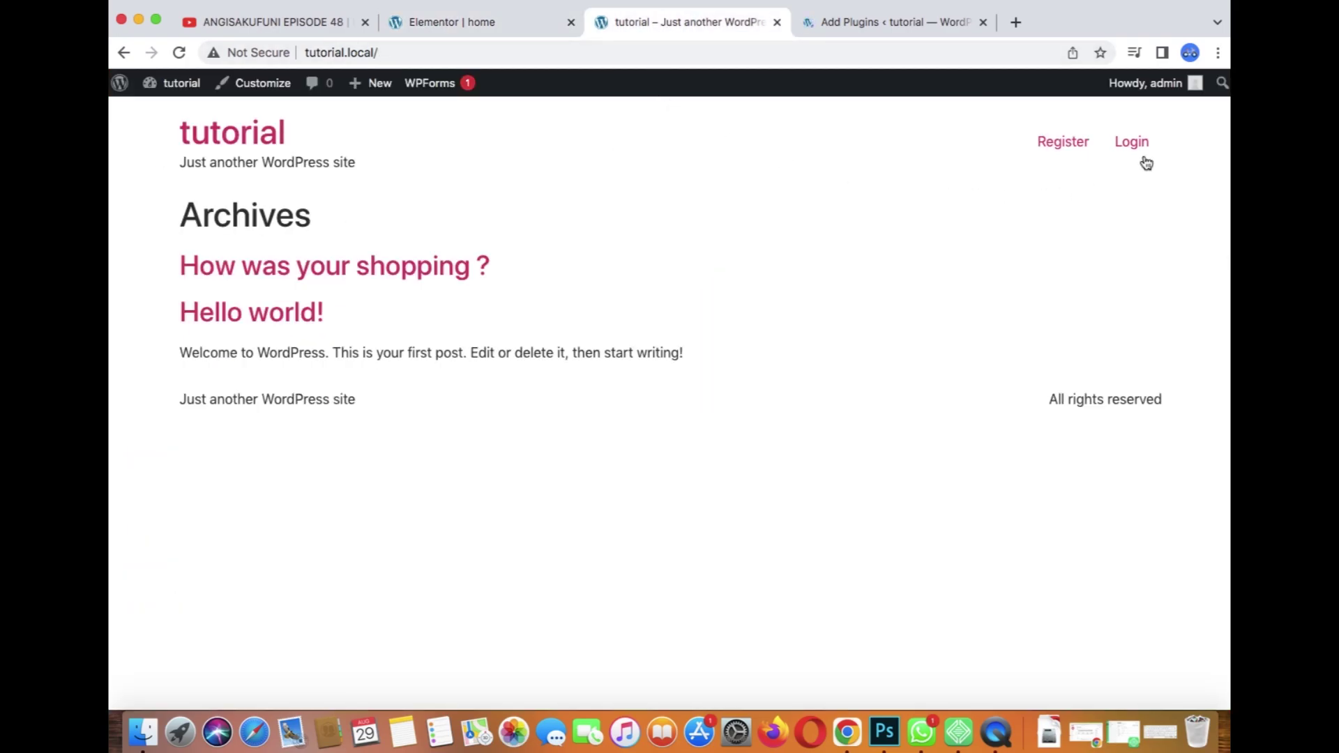
{"action": "left_click", "coordinate": [501, 35]}
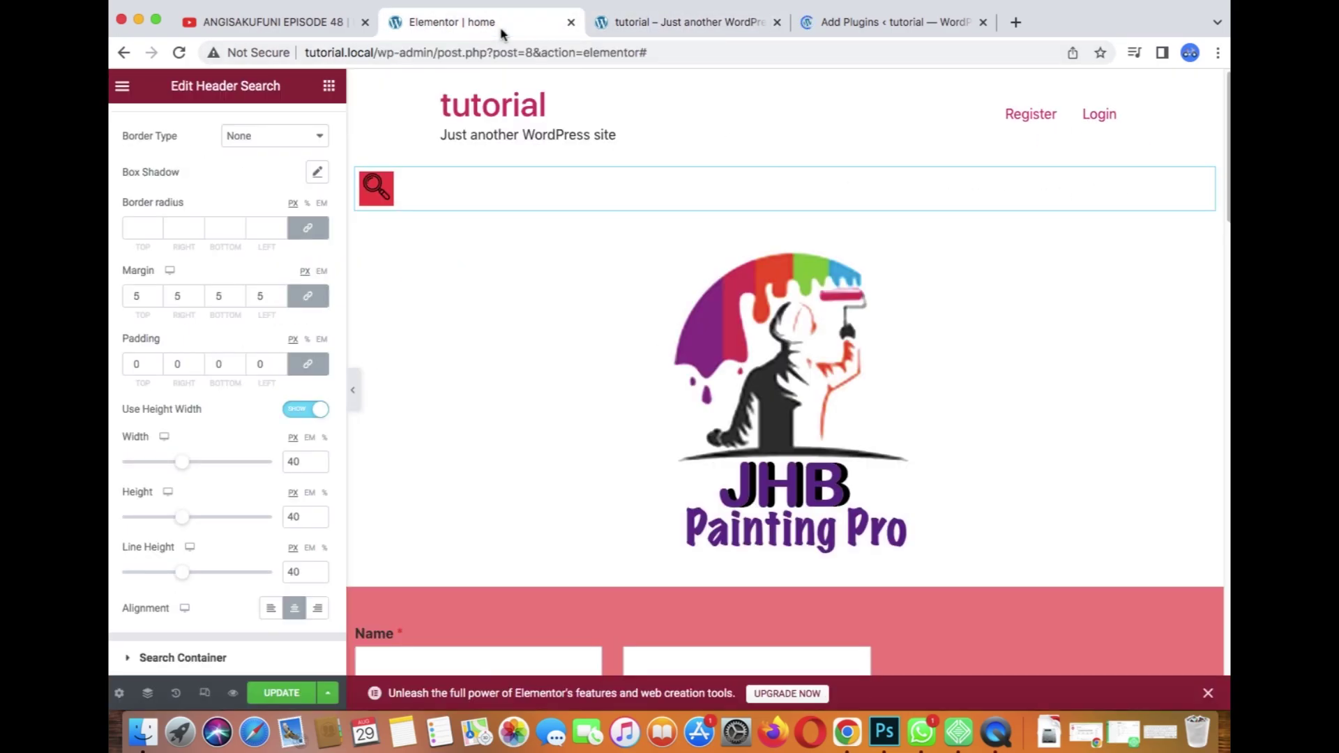